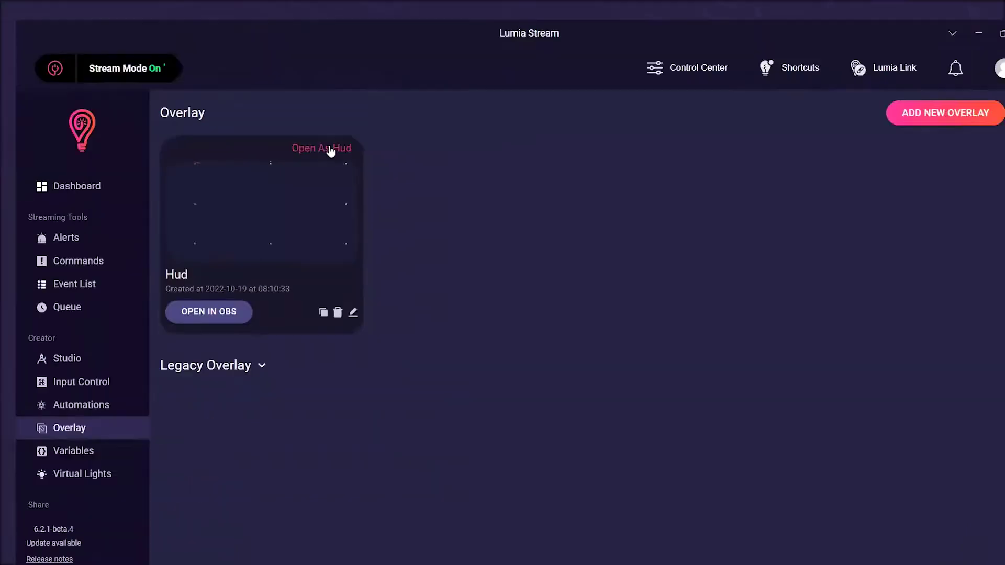
# Step: Open the Hud overlay and emulate a Twitch alert to play the cats effect on it
pyautogui.click(355, 110)
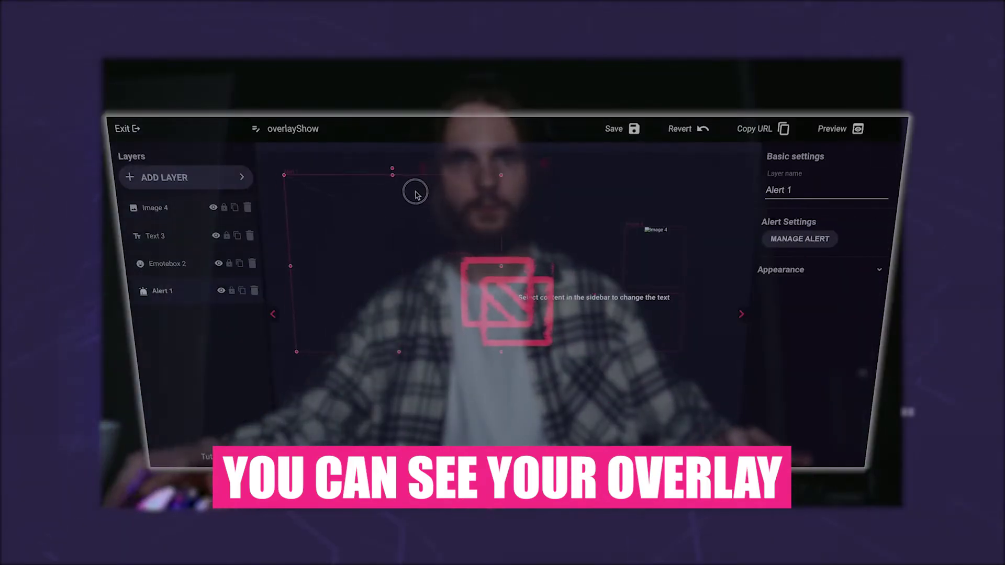
pyautogui.click(546, 263)
pyautogui.click(314, 451)
pyautogui.click(314, 220)
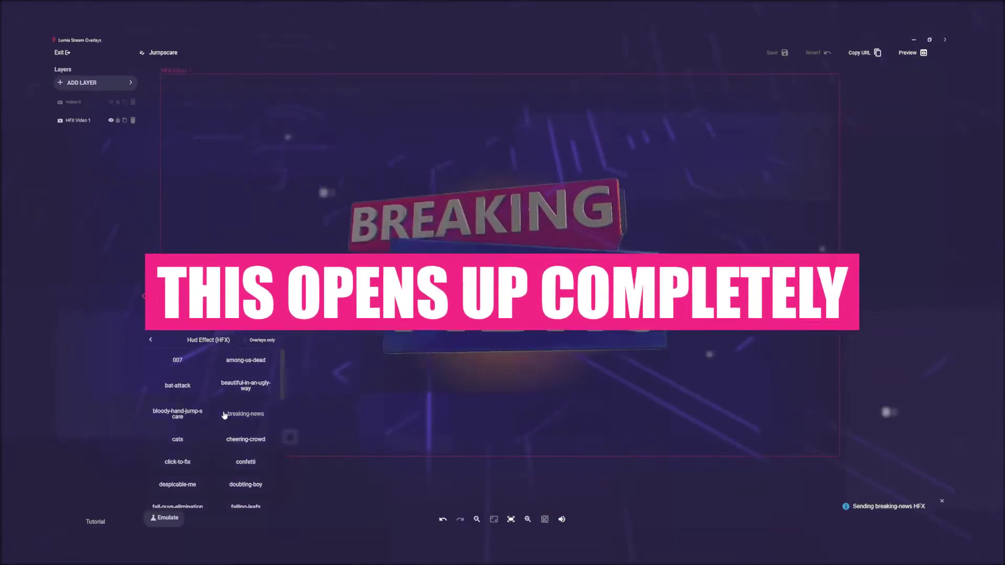
pyautogui.click(190, 441)
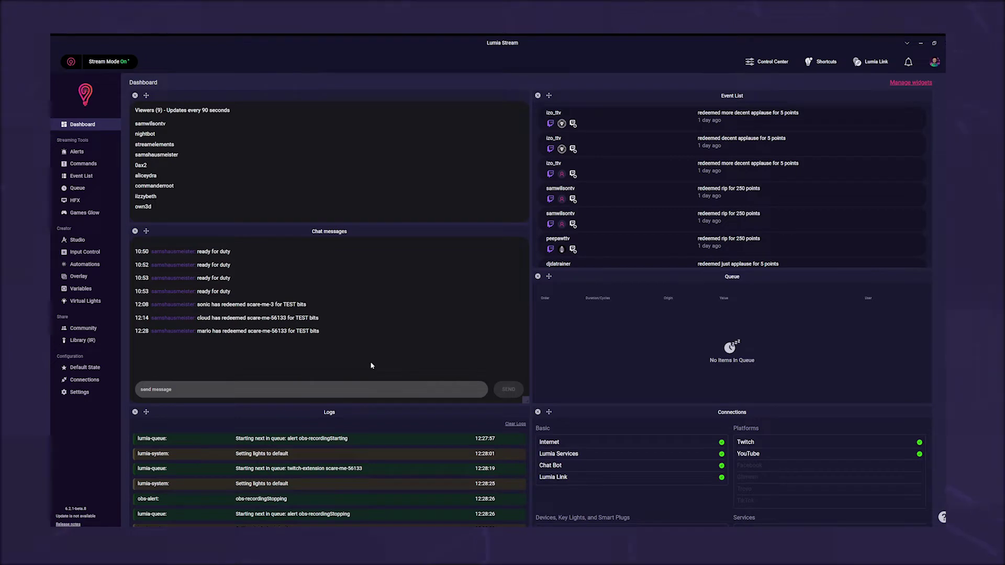
# Step: Add a new overlay named HUD at 2k resolution
pyautogui.click(78, 276)
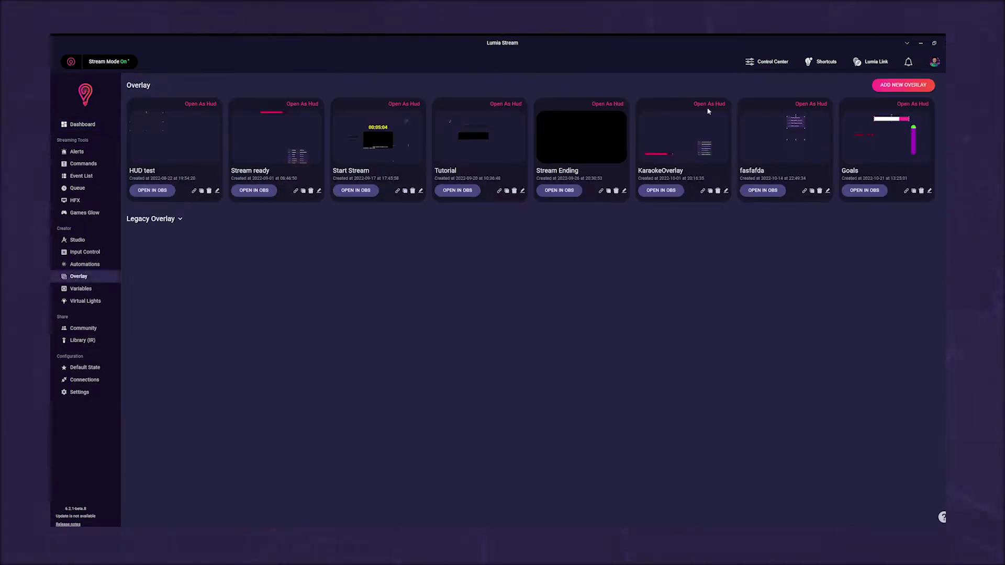
pyautogui.click(884, 87)
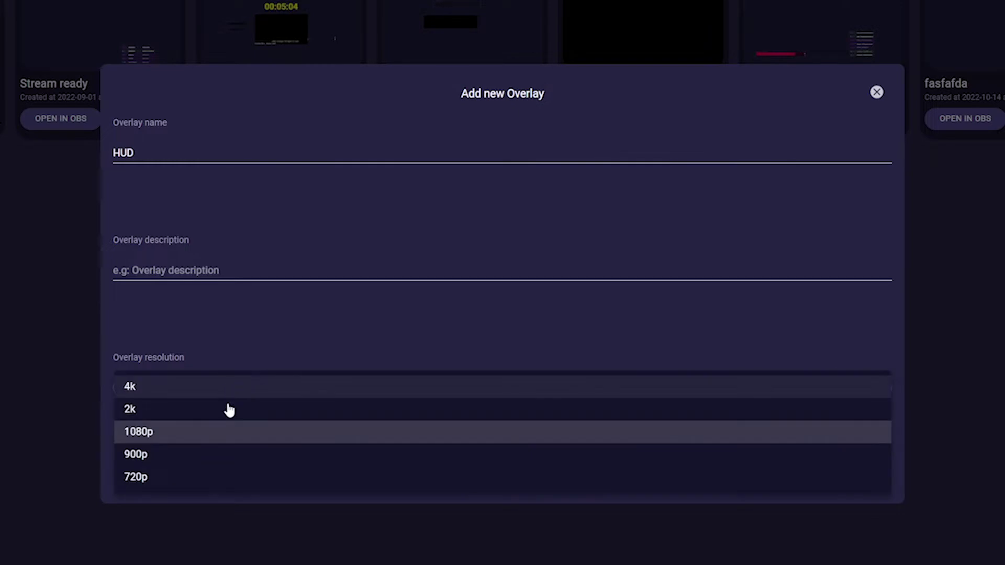
pyautogui.click(226, 409)
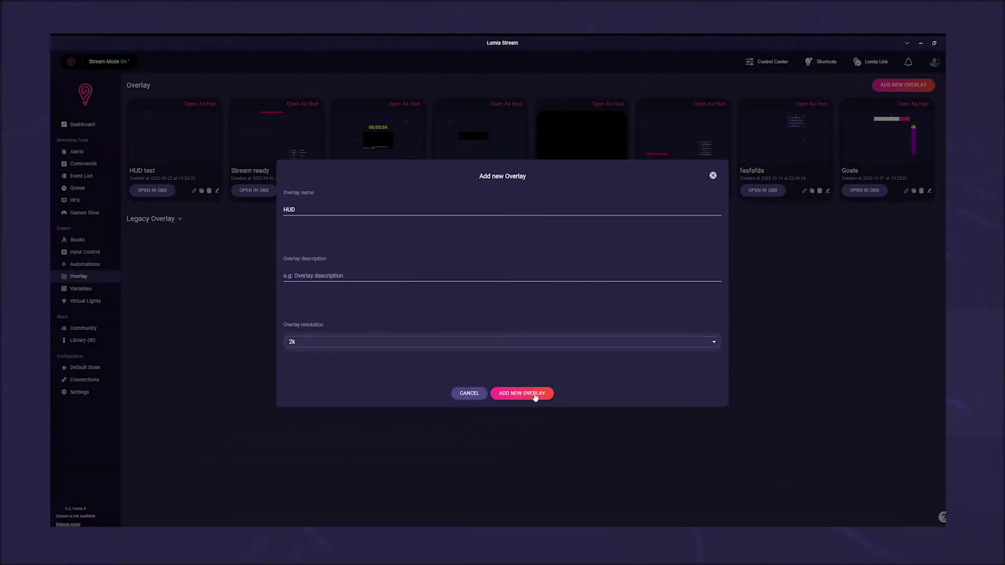
pyautogui.click(534, 394)
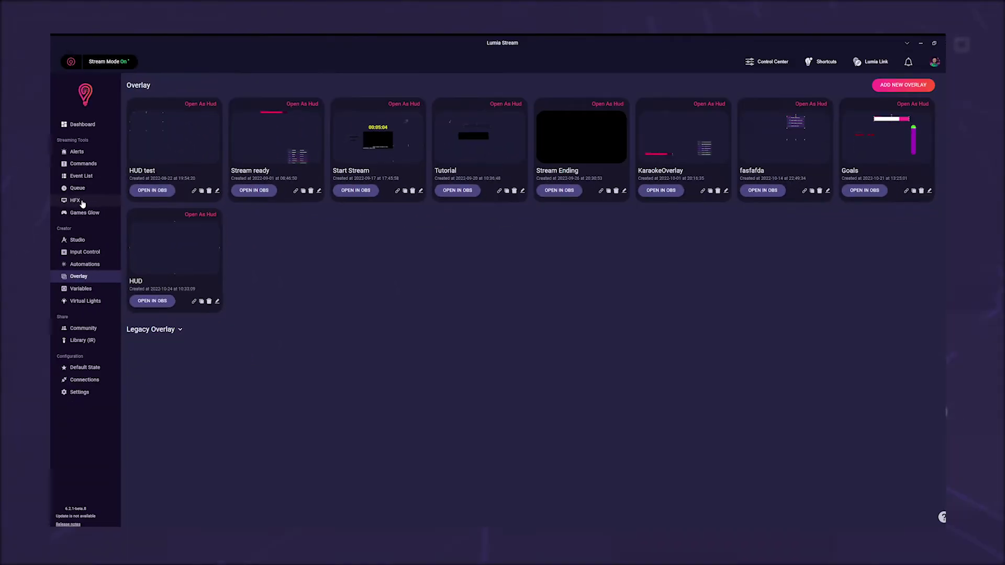
pyautogui.click(209, 257)
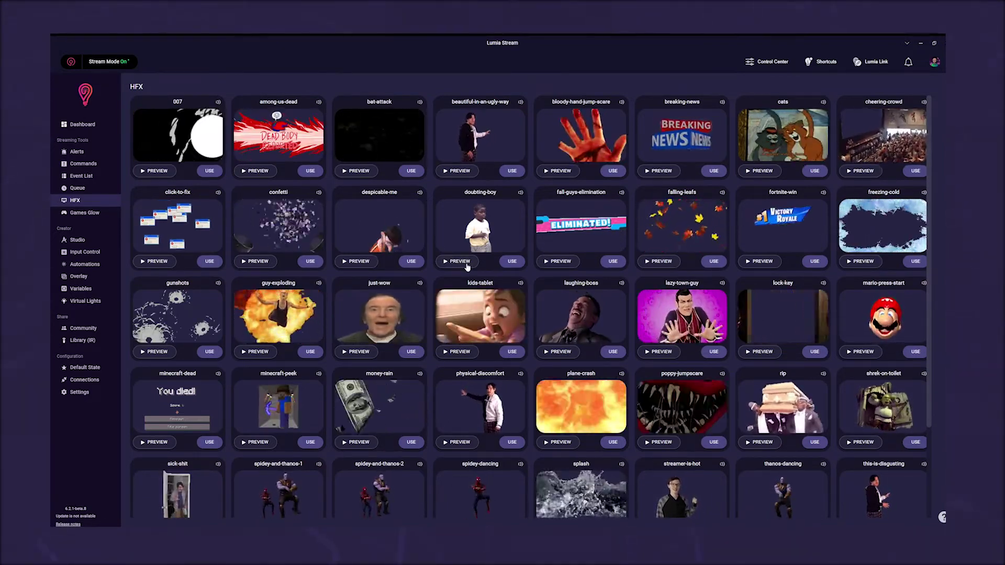
# Step: Preview the doubting-boy effect, then choose USE on poppy-jumpscare
pyautogui.click(458, 262)
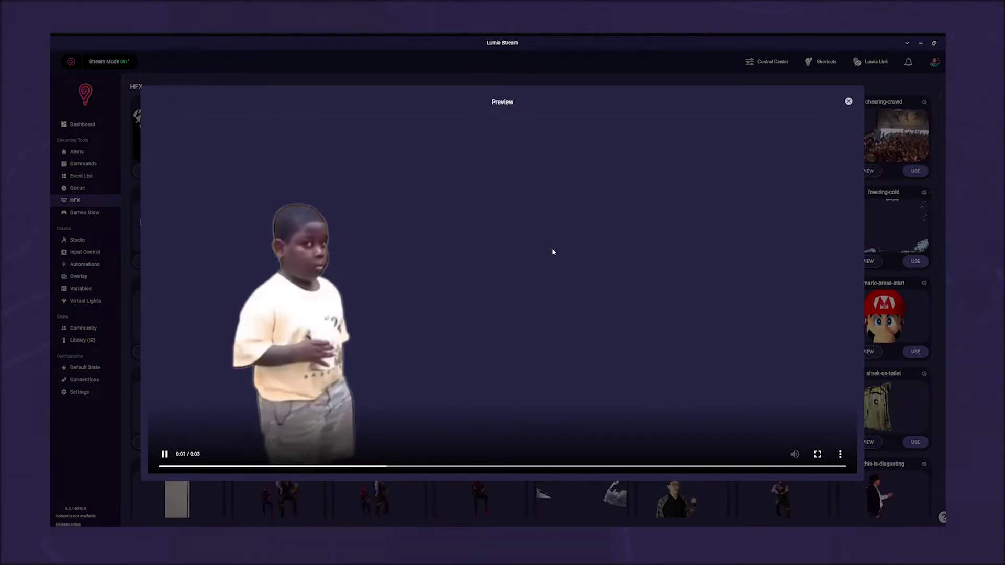
pyautogui.click(849, 102)
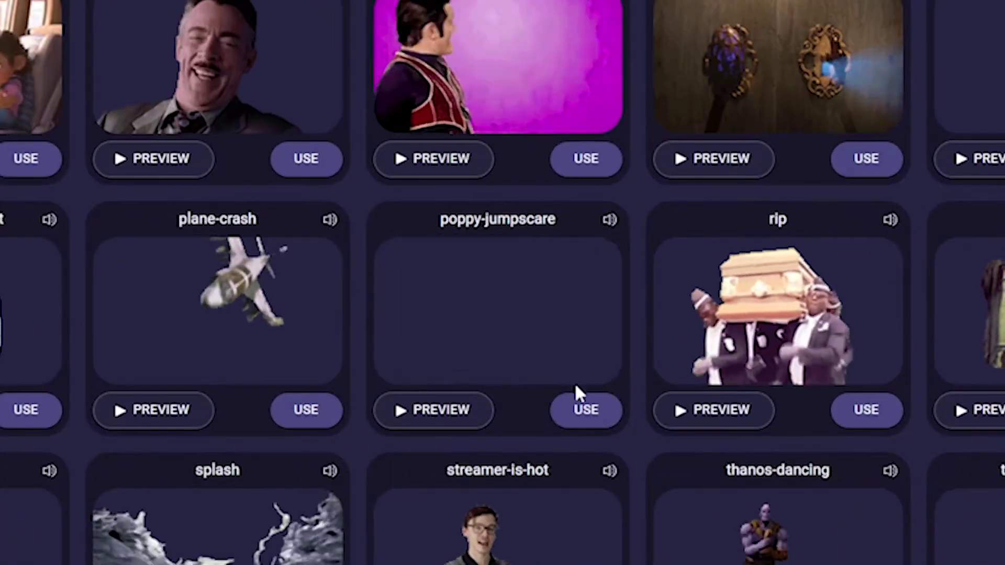
pyautogui.click(588, 411)
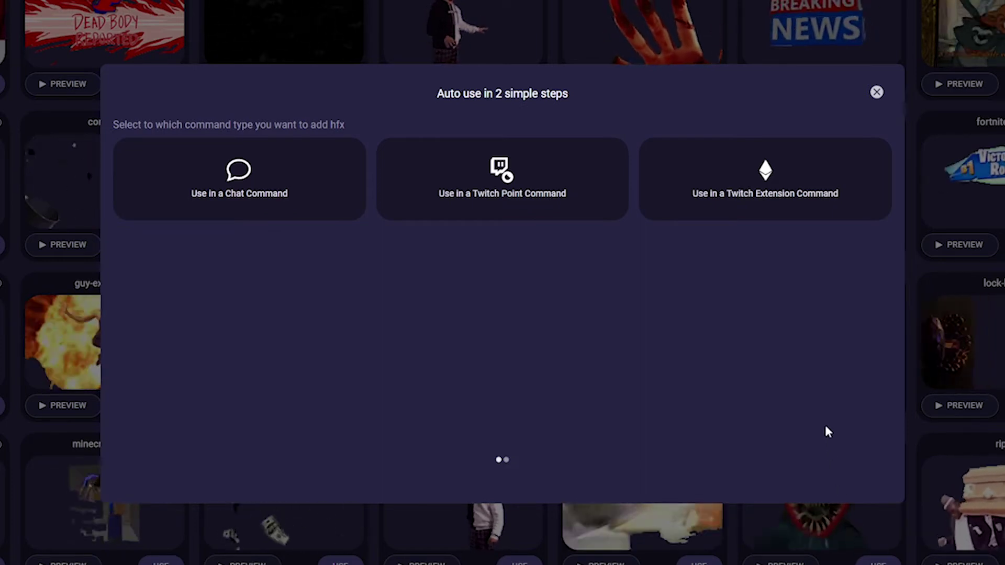
# Step: Create a Twitch extension command 'Scare me' costing 500 Bits for poppy-jumpscare
pyautogui.click(806, 180)
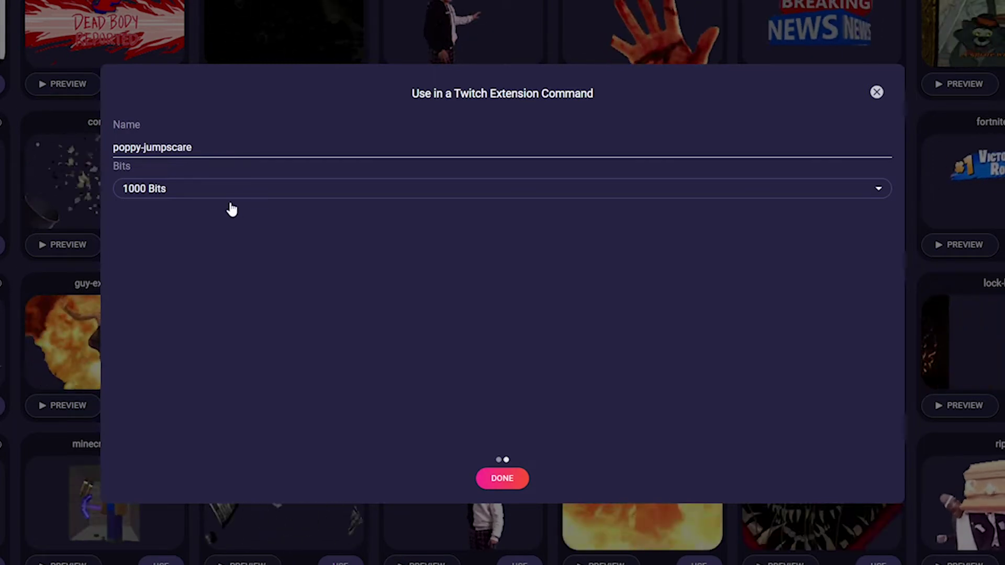
pyautogui.click(220, 151)
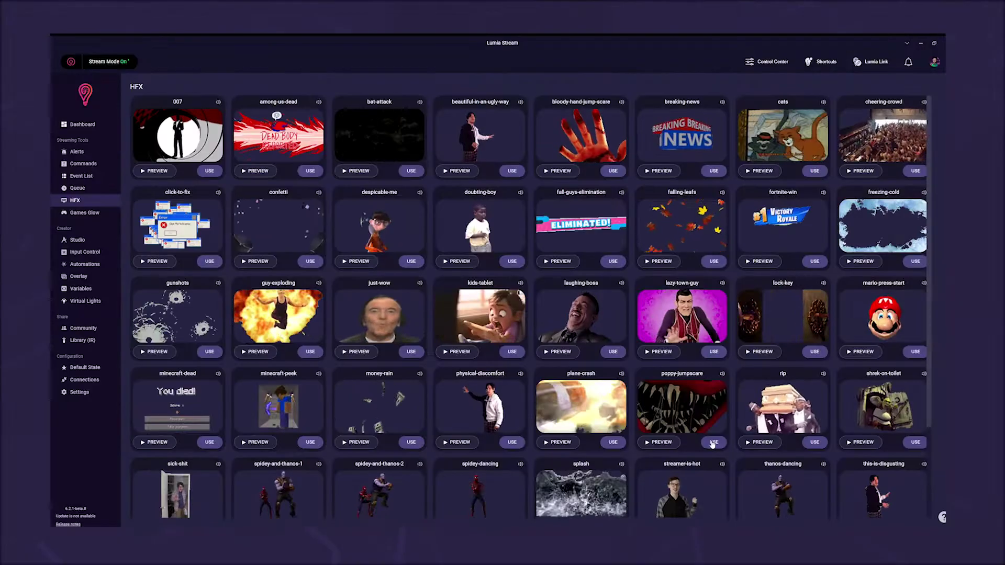
pyautogui.click(713, 442)
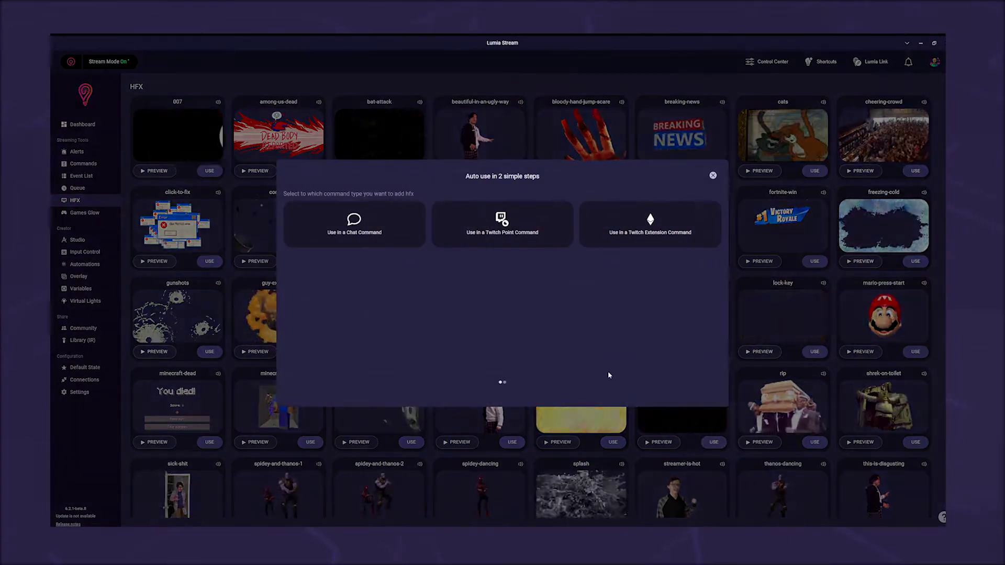
pyautogui.click(507, 231)
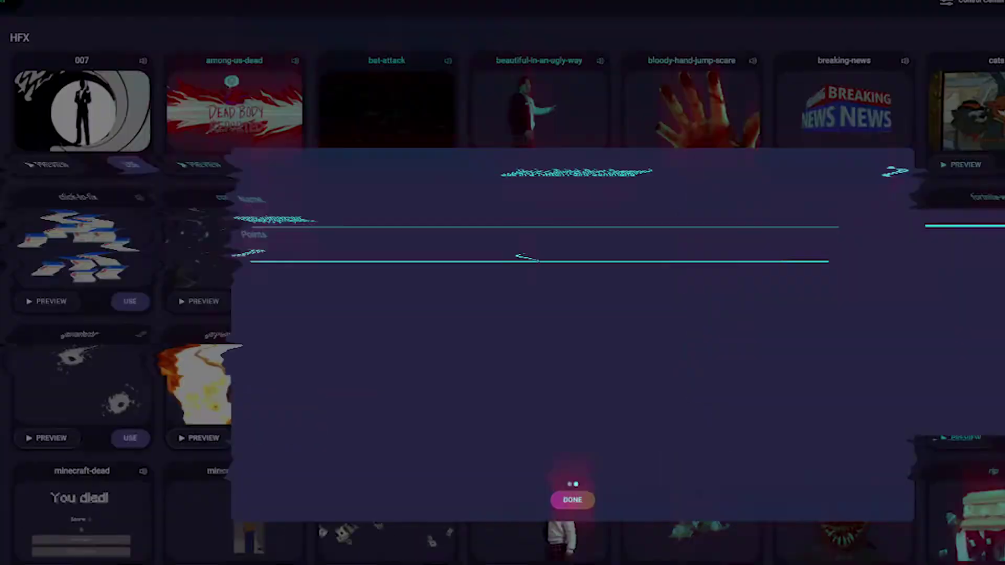
pyautogui.write('Scare me')
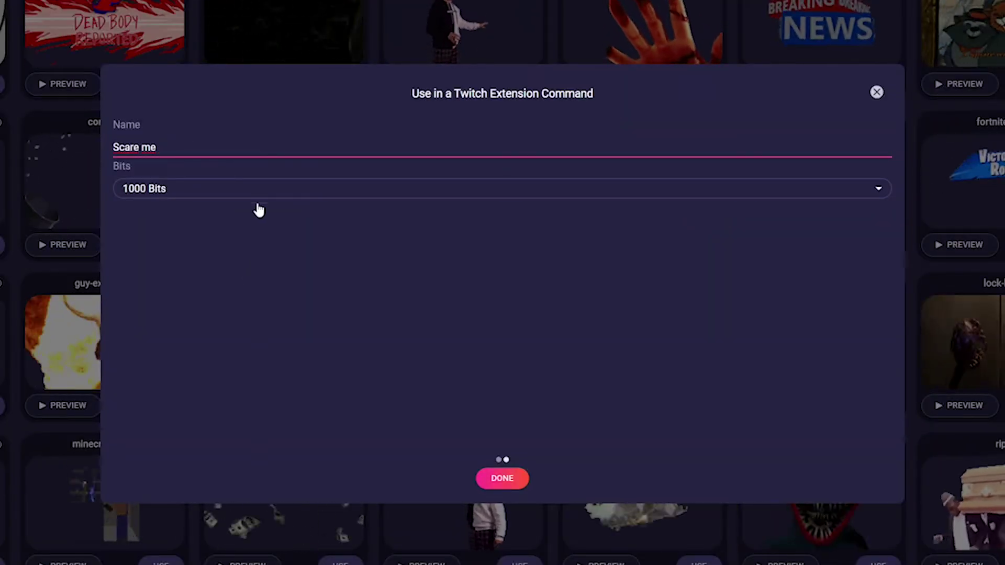
pyautogui.click(260, 195)
pyautogui.click(258, 137)
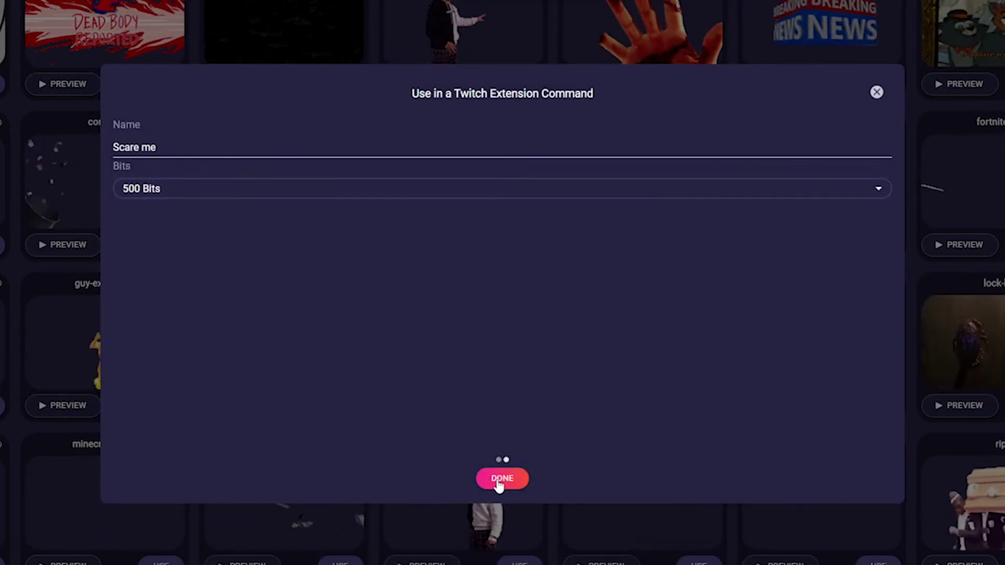
pyautogui.click(498, 480)
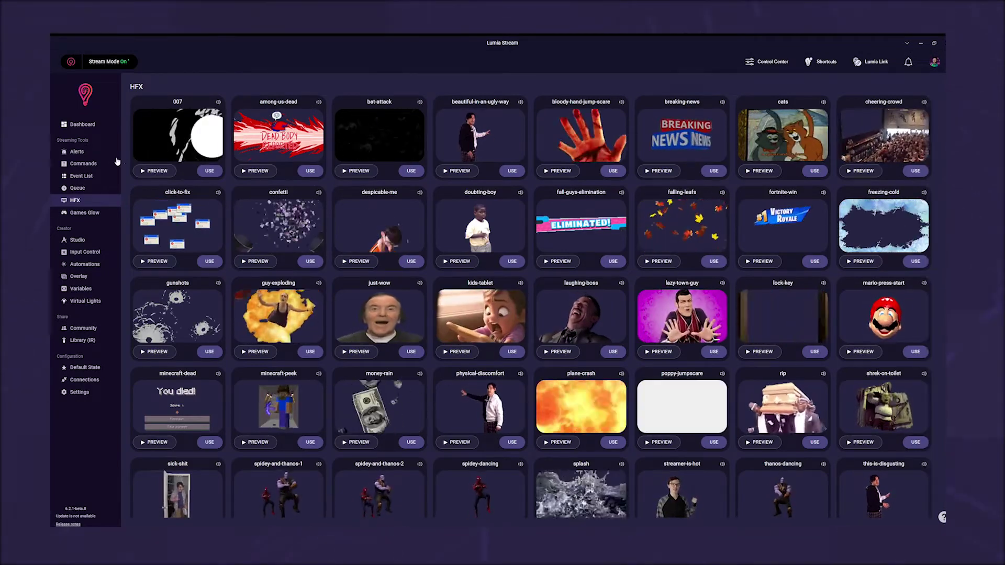
# Step: Set the scare-me-10588 extension command to Color type with a 6.1 s duration, then apply and refresh
pyautogui.click(85, 163)
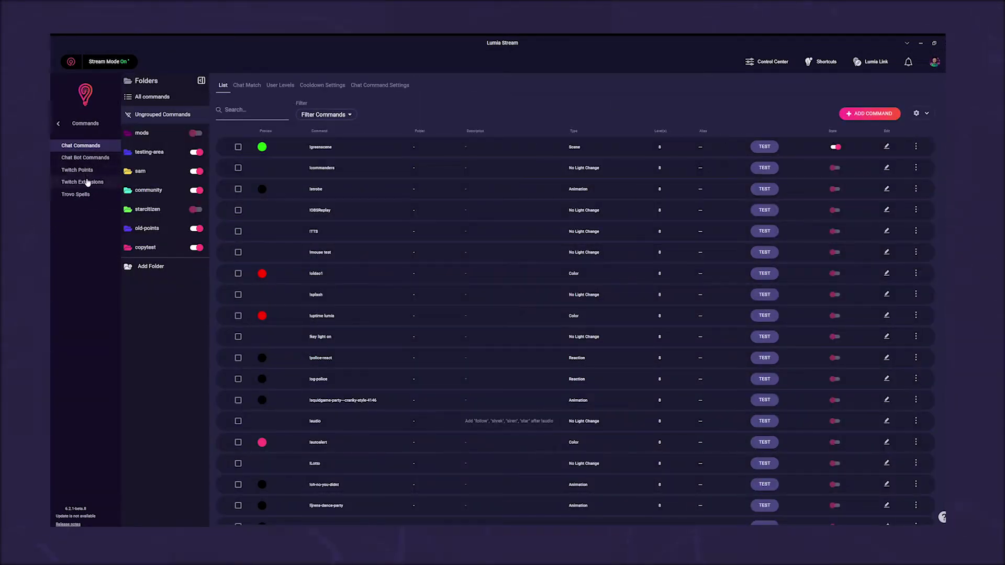
pyautogui.click(87, 181)
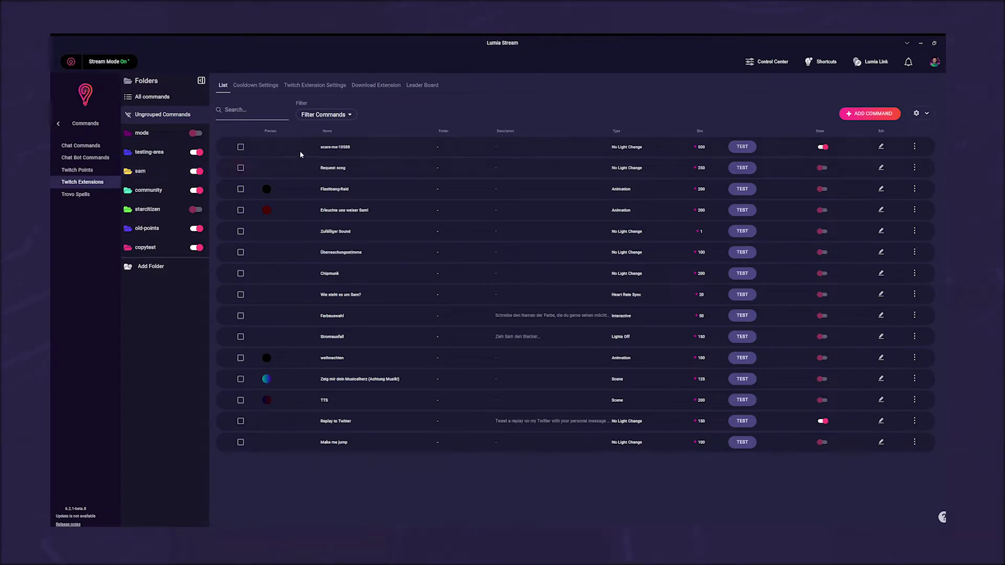
pyautogui.click(882, 147)
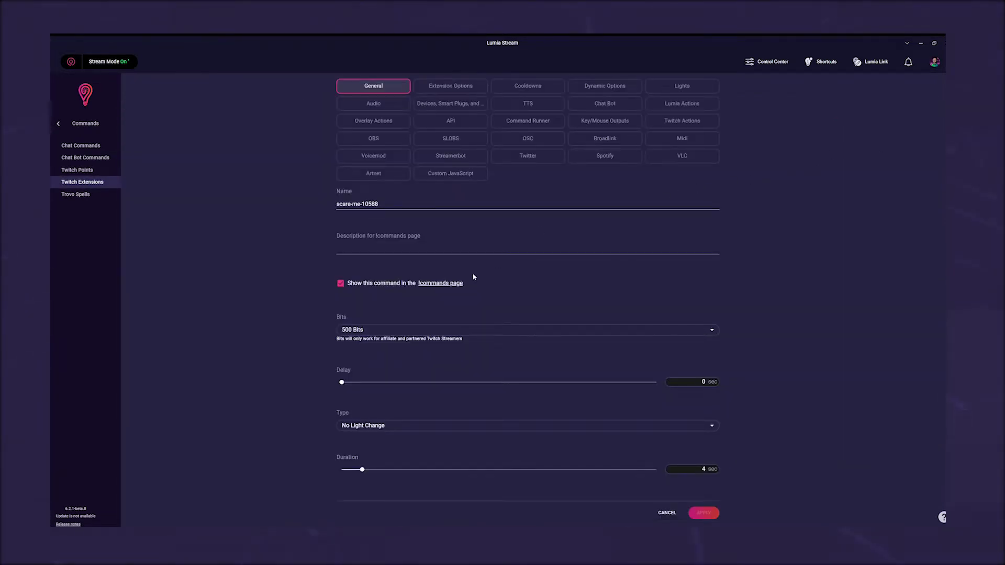
pyautogui.click(398, 426)
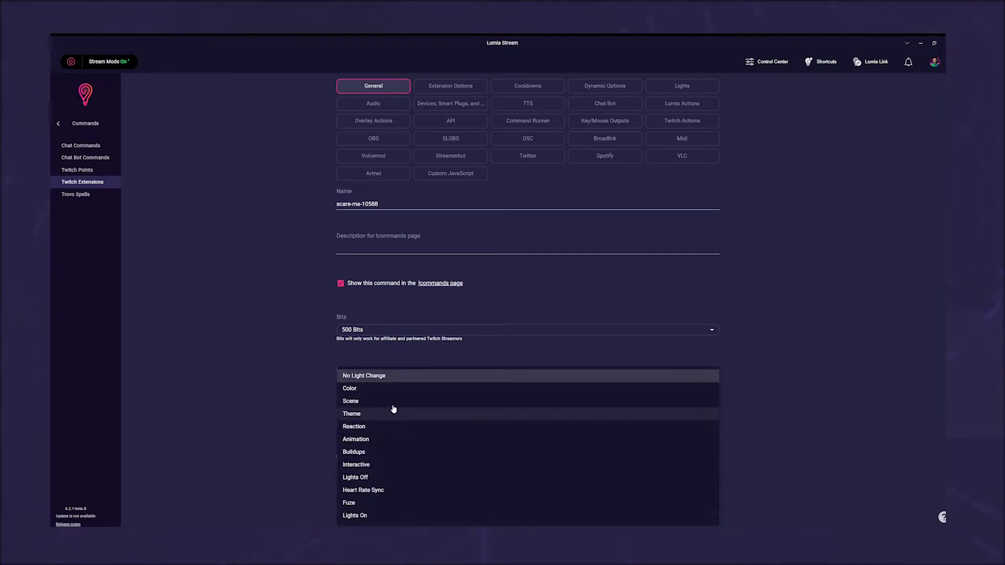
pyautogui.click(389, 388)
pyautogui.moveTo(363, 453); pyautogui.dragTo(375, 454)
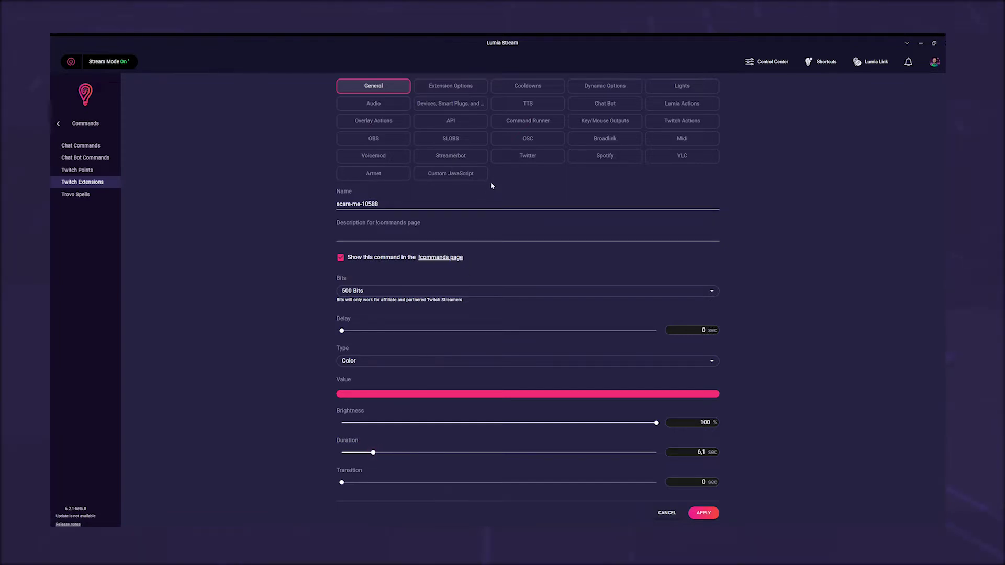
pyautogui.click(578, 110)
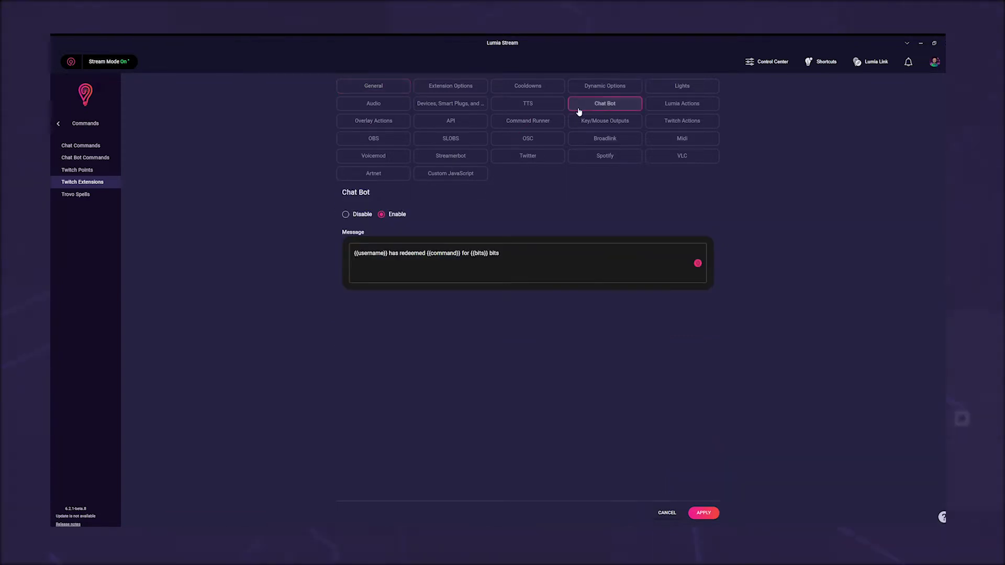
pyautogui.click(593, 157)
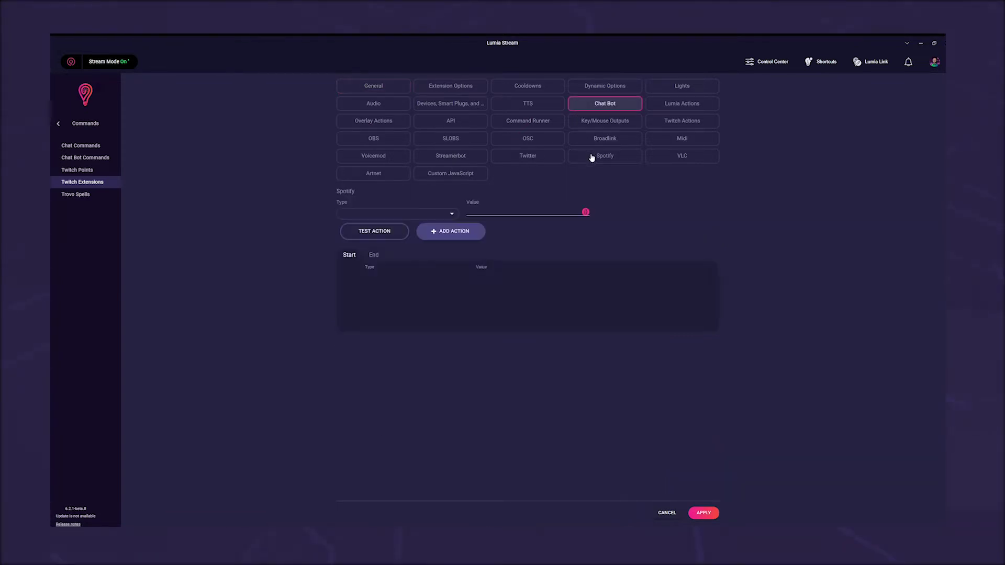
pyautogui.click(702, 511)
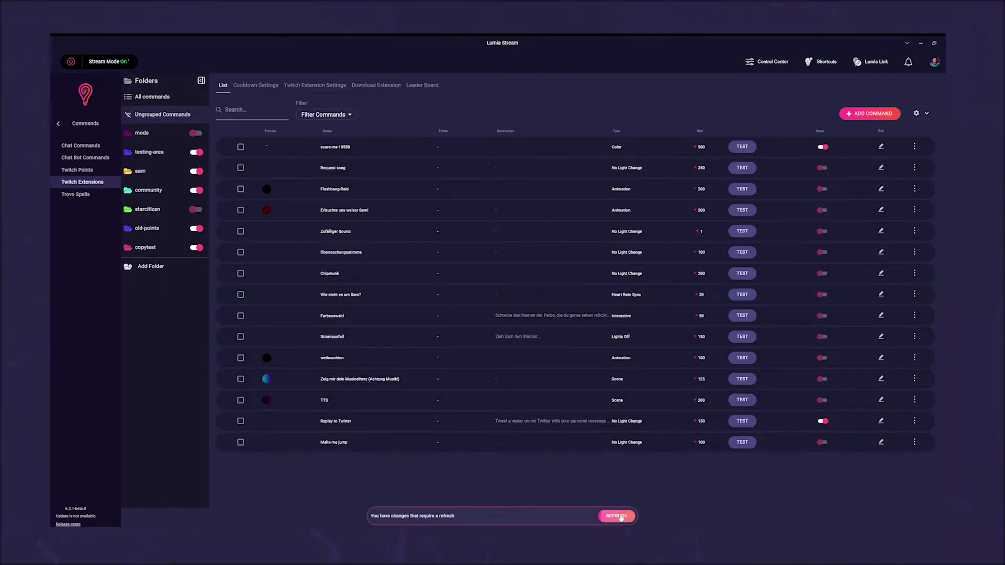
pyautogui.click(620, 517)
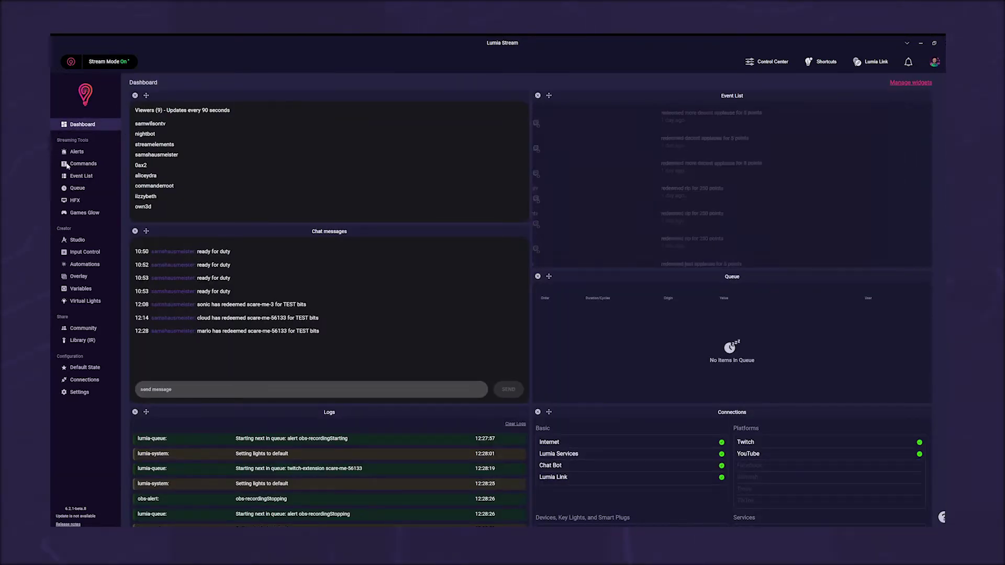
# Step: In the HUD overlay's options, make it the default and leave 'open when Lumia opens' unchecked
pyautogui.click(80, 277)
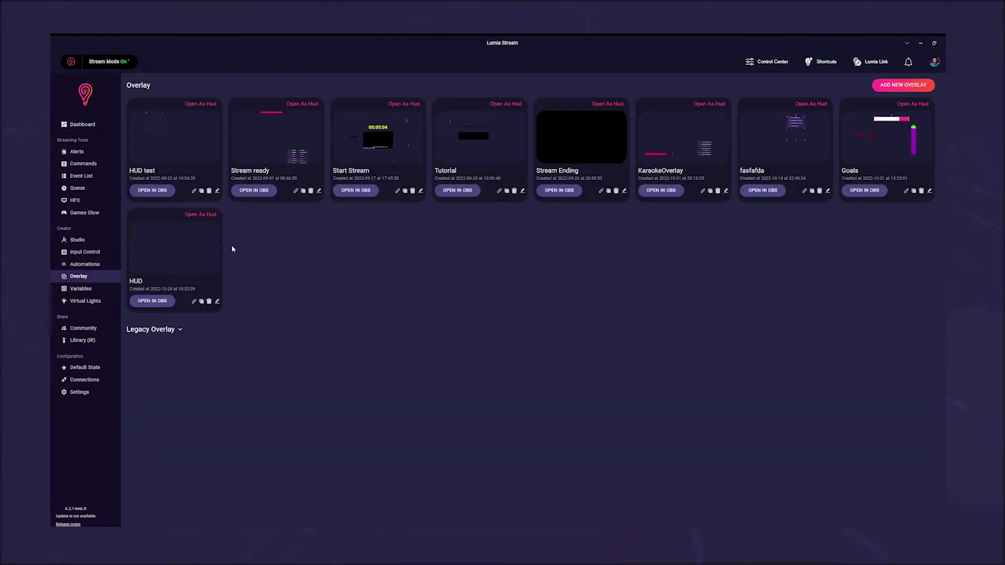
pyautogui.click(209, 218)
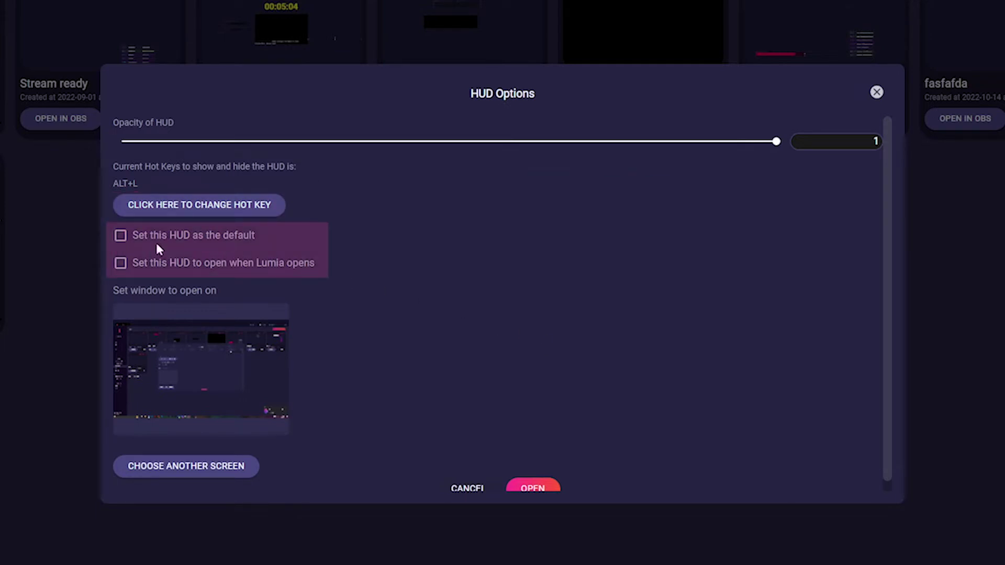
pyautogui.click(121, 236)
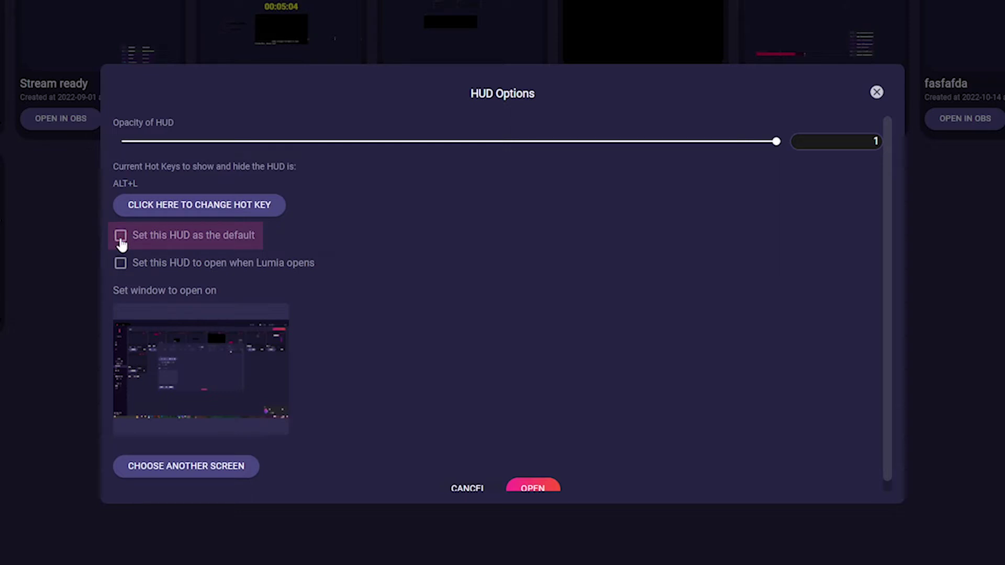
pyautogui.click(120, 263)
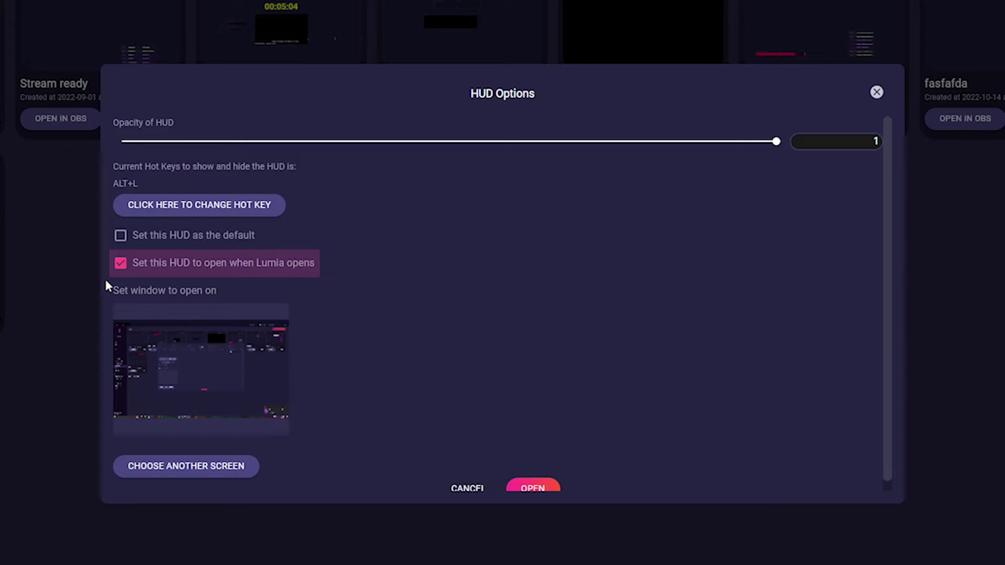
pyautogui.click(120, 263)
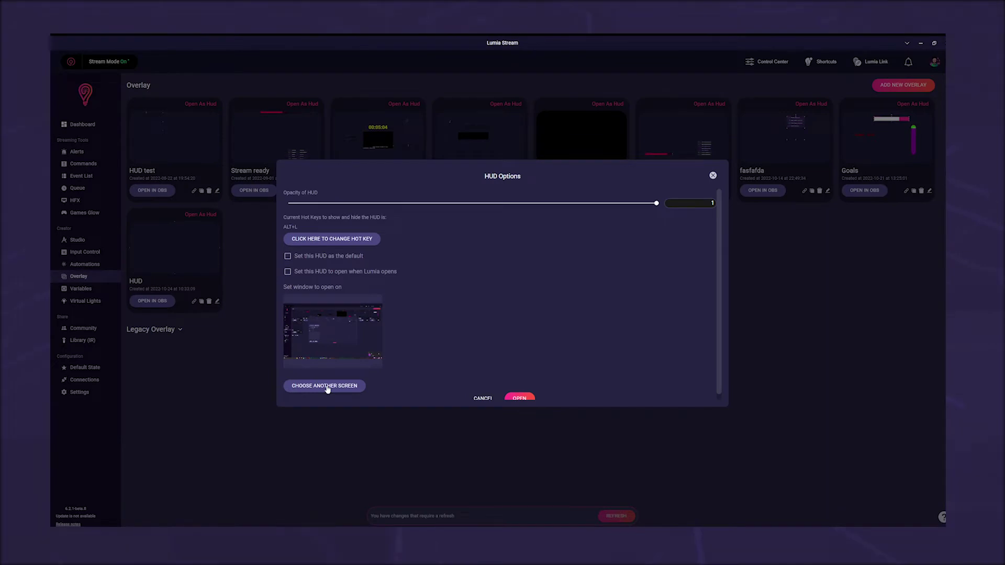
# Step: Choose Bildschirm 1 as the screen the HUD opens on
pyautogui.click(326, 386)
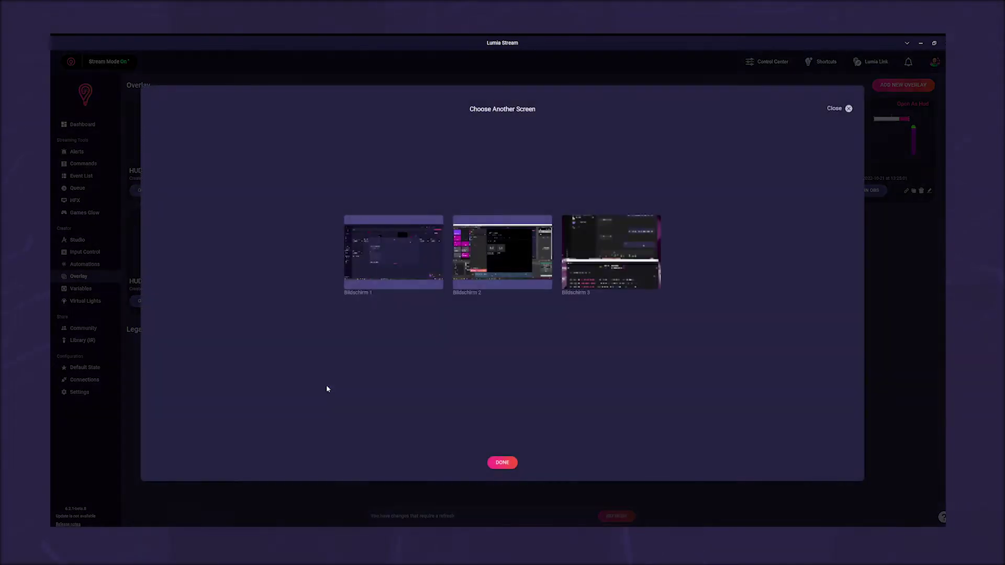
pyautogui.click(409, 266)
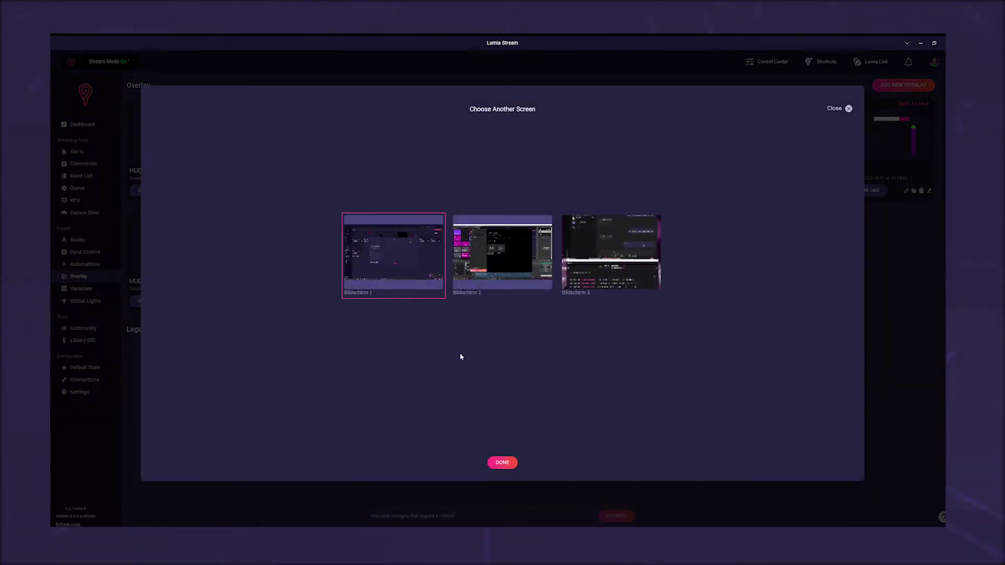
pyautogui.click(503, 463)
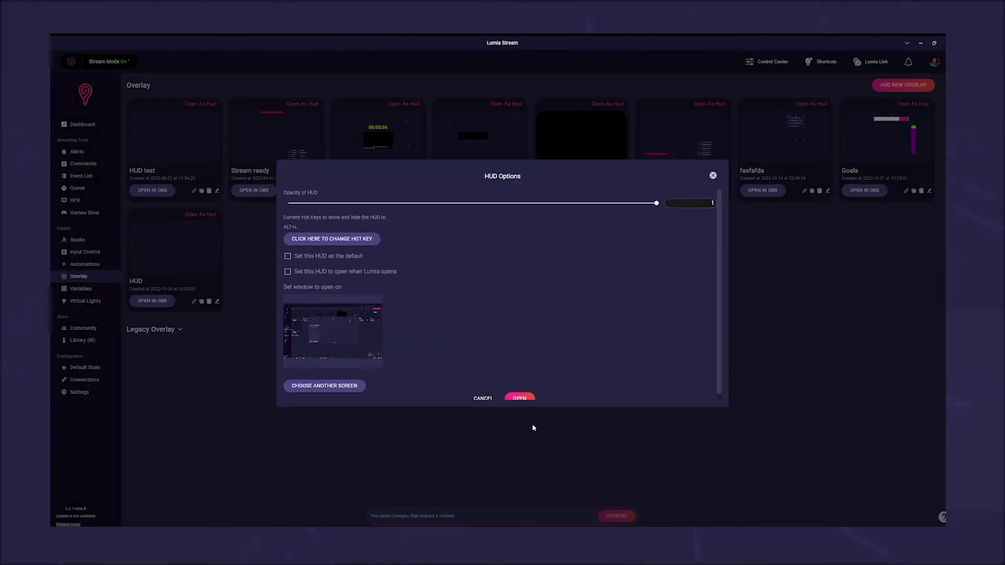
pyautogui.scroll(-1, 516, 346)
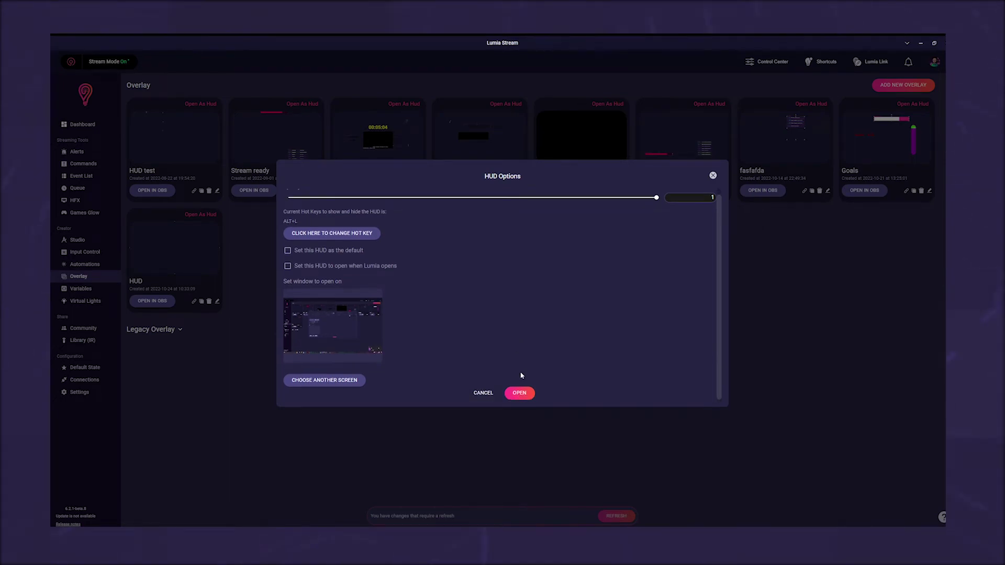
# Step: Launch the HUD as a desktop overlay window and acknowledge the tray notice
pyautogui.click(520, 393)
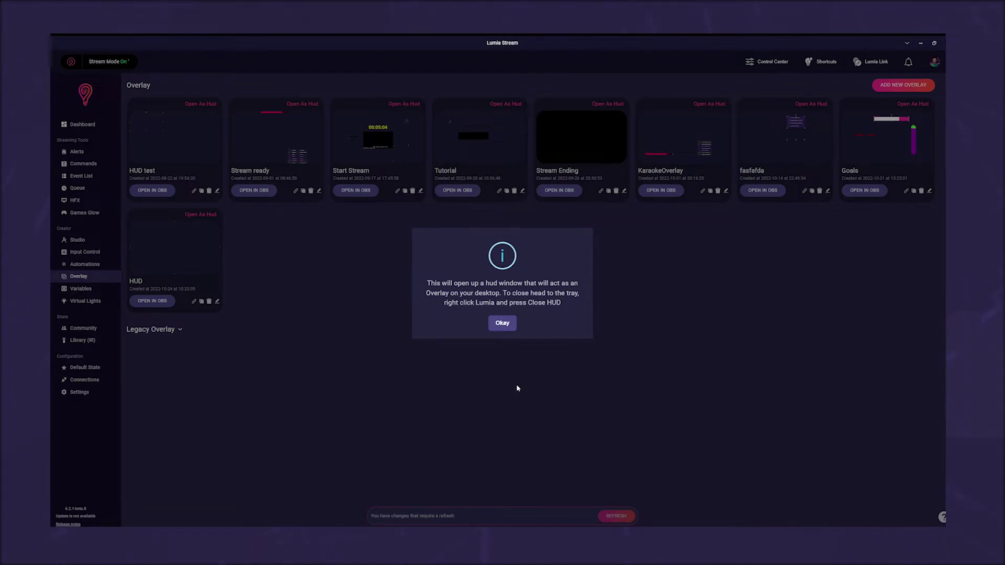
pyautogui.click(503, 324)
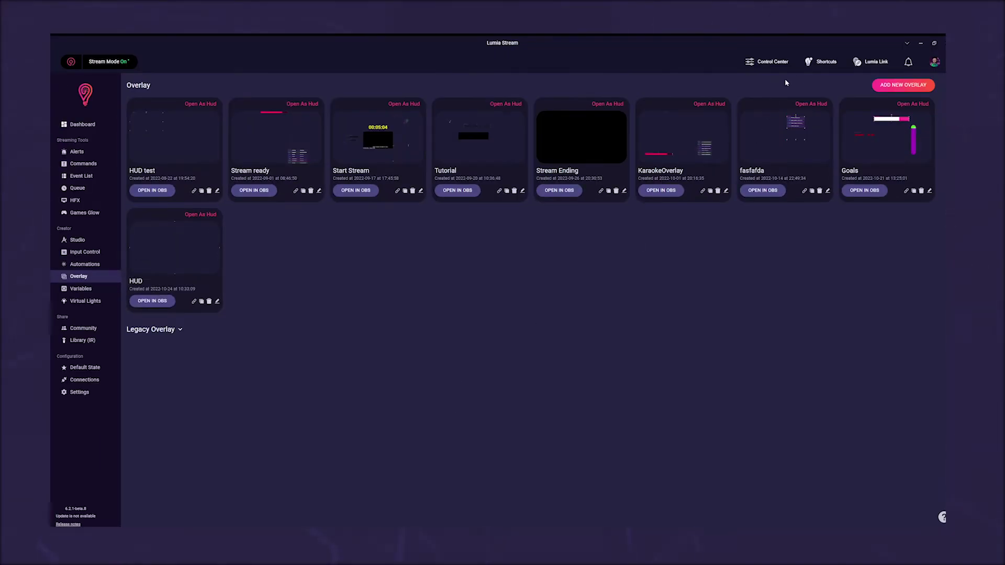
# Step: Fire the scare-me Twitch extension command from the Shortcuts test panel
pyautogui.click(820, 63)
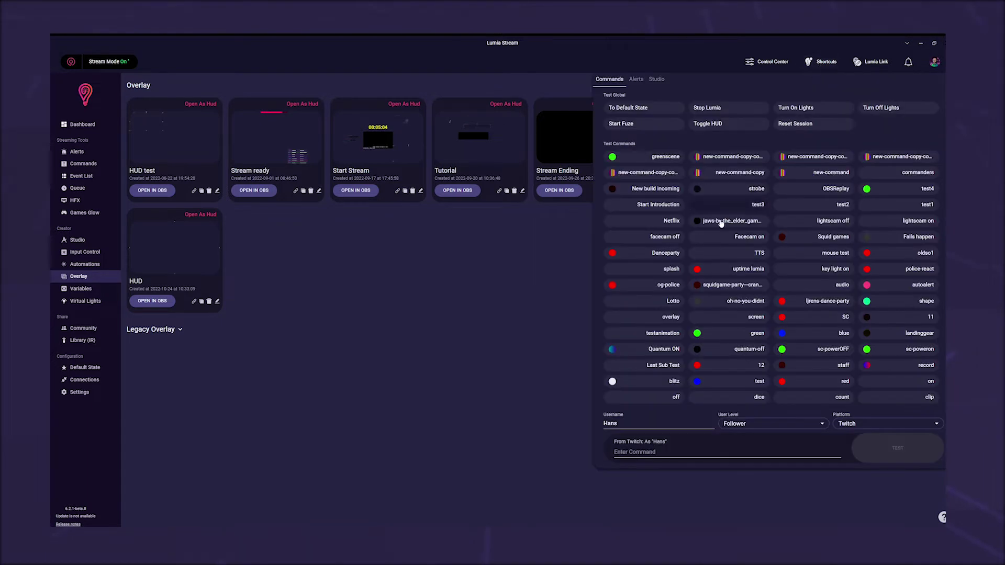
pyautogui.scroll(-10, 664, 315)
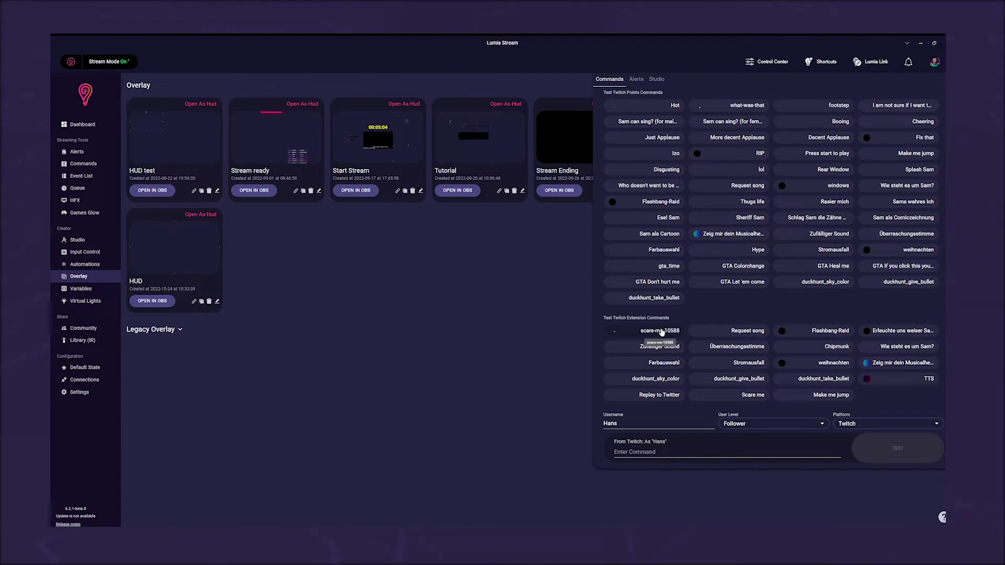
pyautogui.click(660, 331)
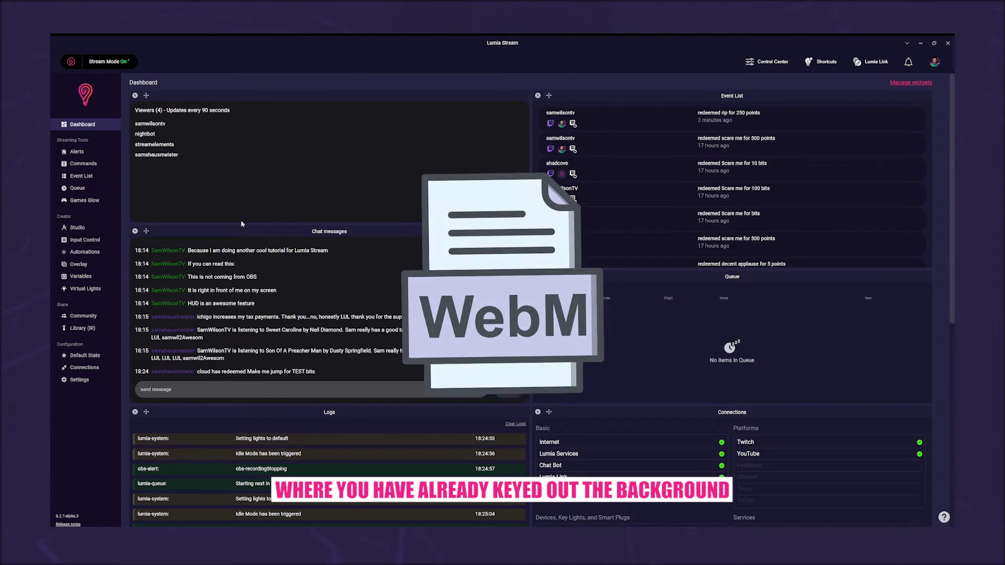
# Step: Add a General video layer to the Jumpscare overlay and stretch it to fill the canvas
pyautogui.click(98, 264)
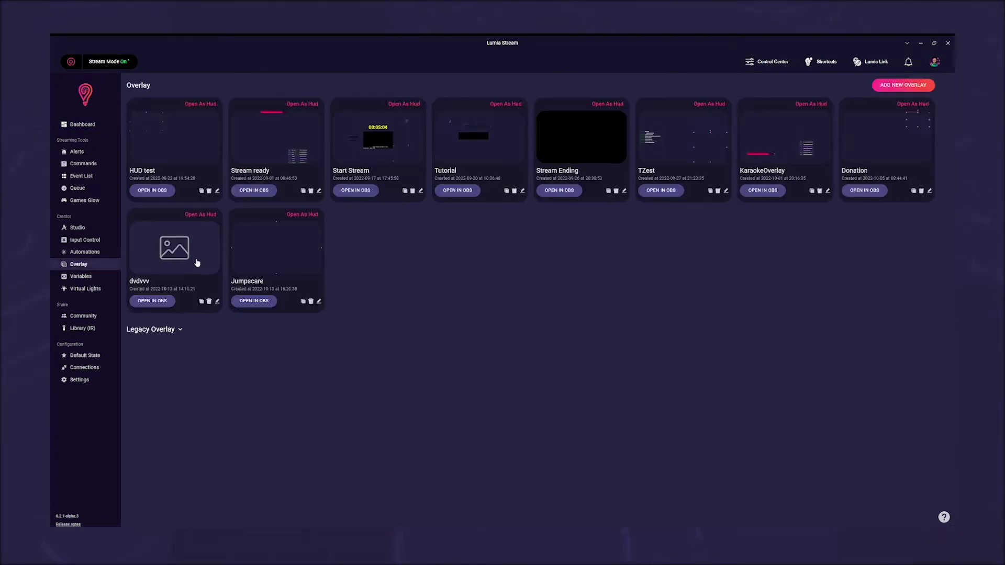
pyautogui.click(252, 261)
pyautogui.click(132, 83)
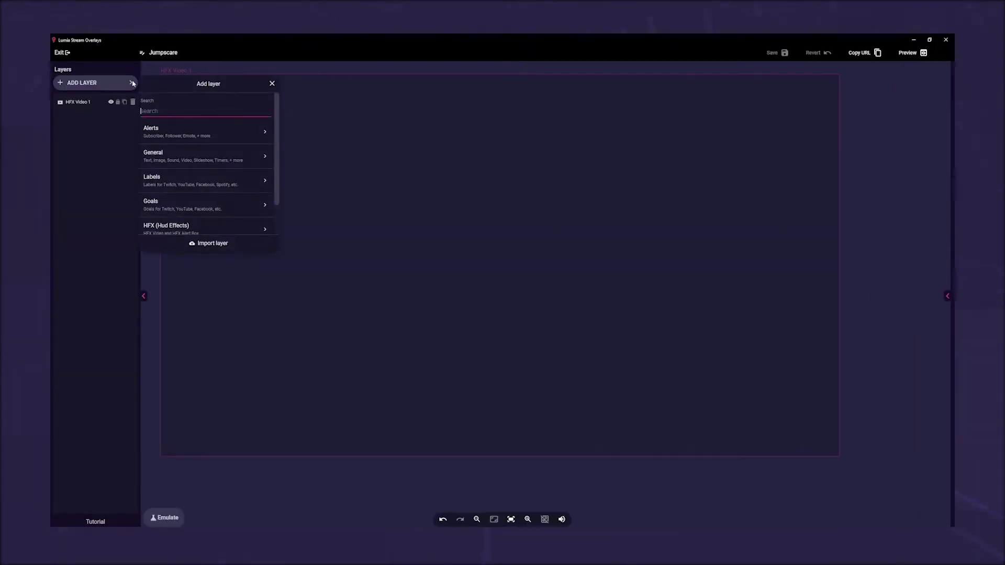
pyautogui.click(172, 155)
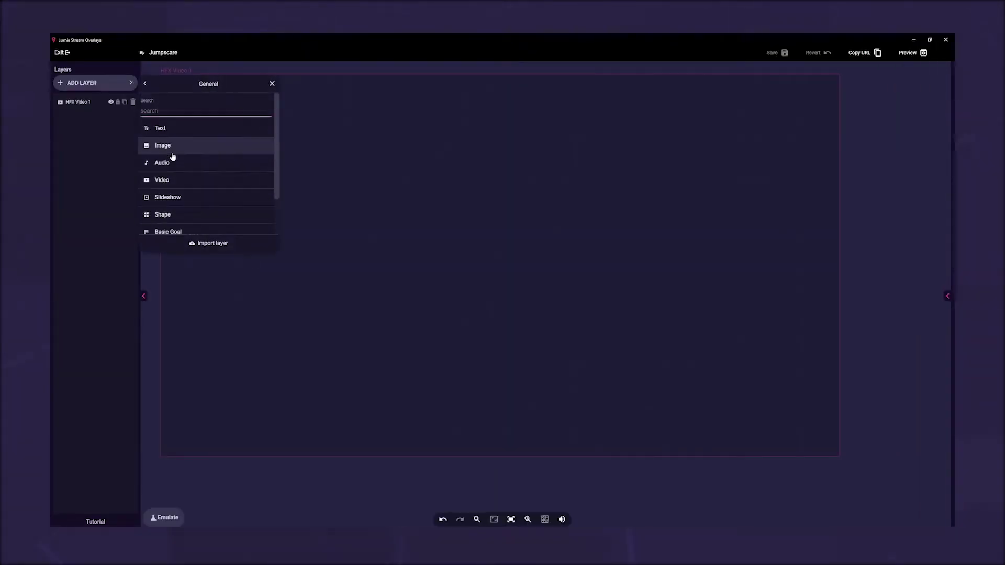
pyautogui.click(178, 181)
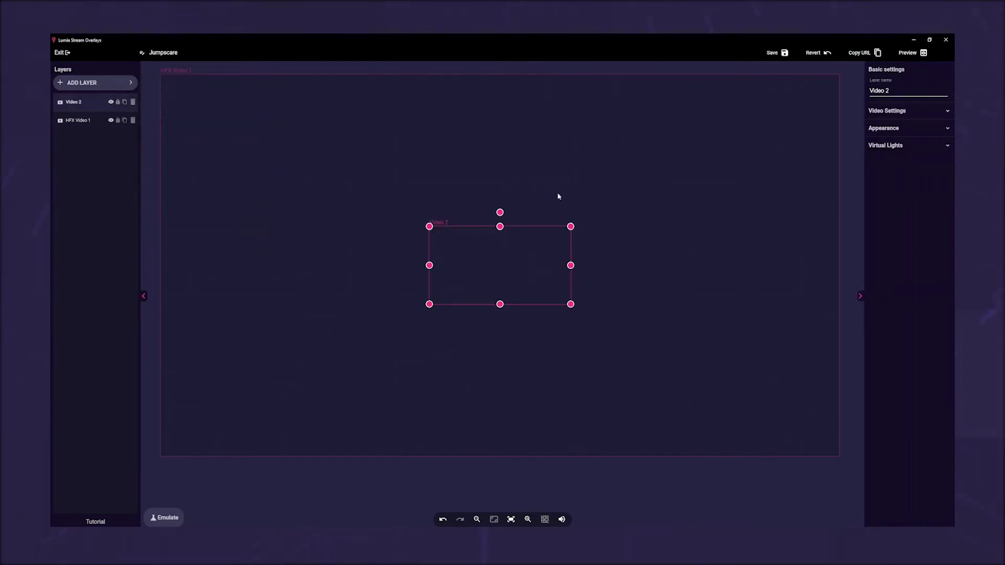
pyautogui.click(888, 131)
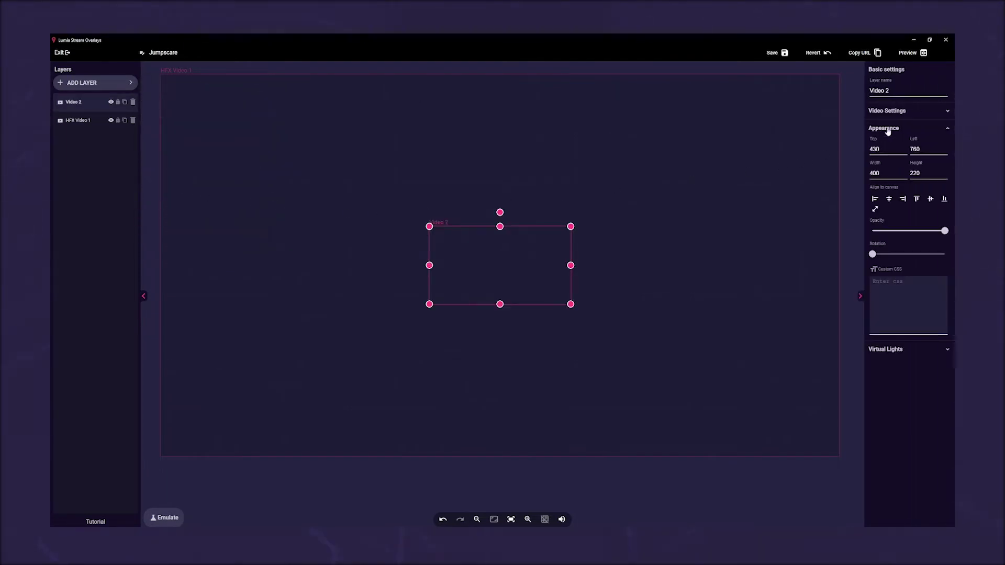
pyautogui.click(875, 211)
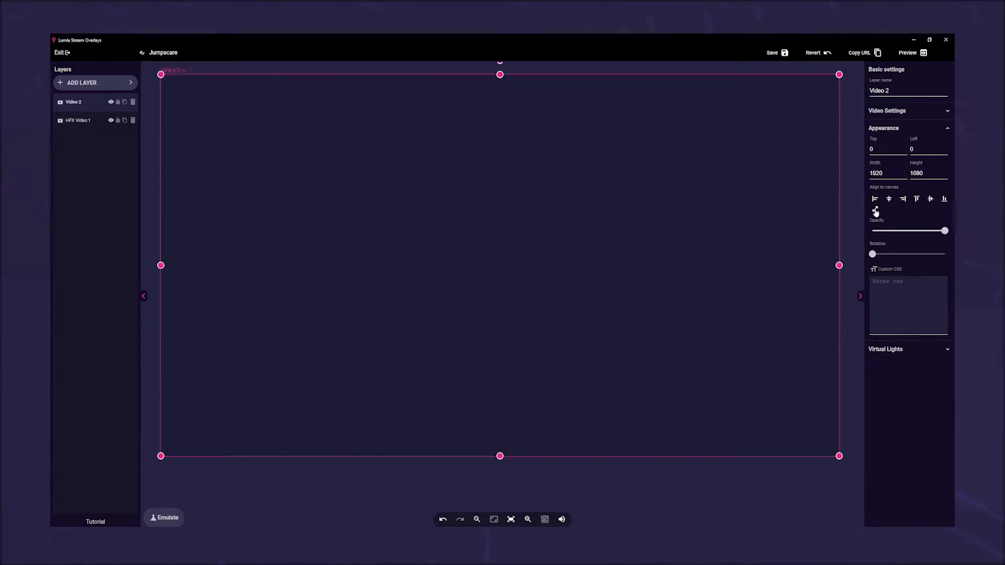
# Step: Upload Scary Face.webm from the HUD effects folder and use it as the layer's video
pyautogui.click(895, 111)
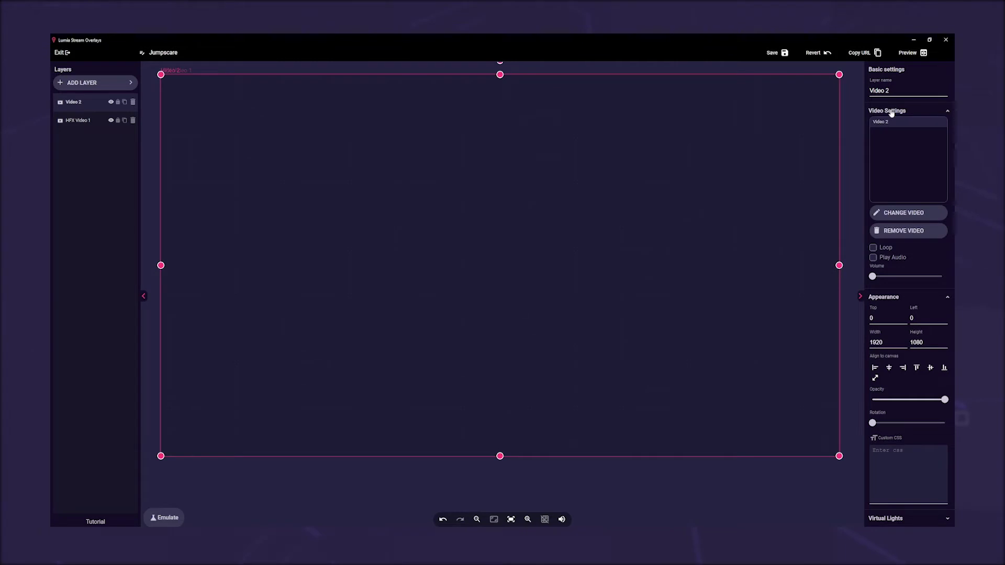
pyautogui.click(901, 212)
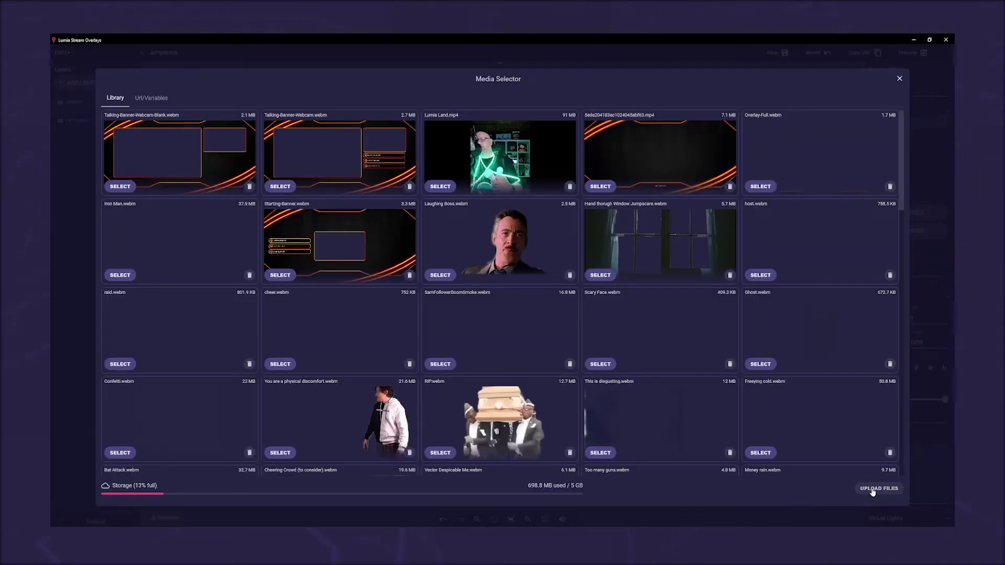
pyautogui.click(873, 490)
pyautogui.click(77, 260)
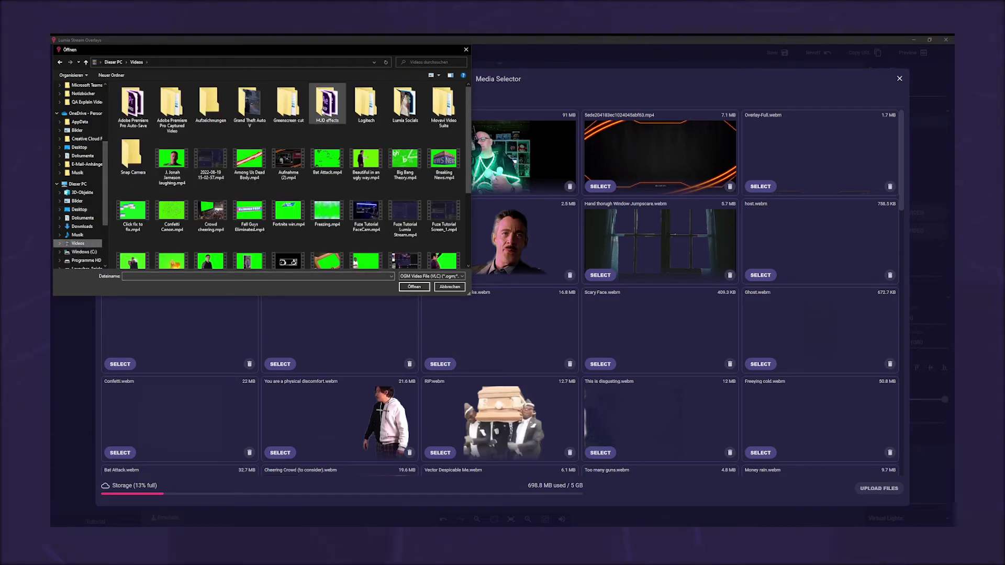
pyautogui.doubleClick(326, 100)
pyautogui.doubleClick(404, 137)
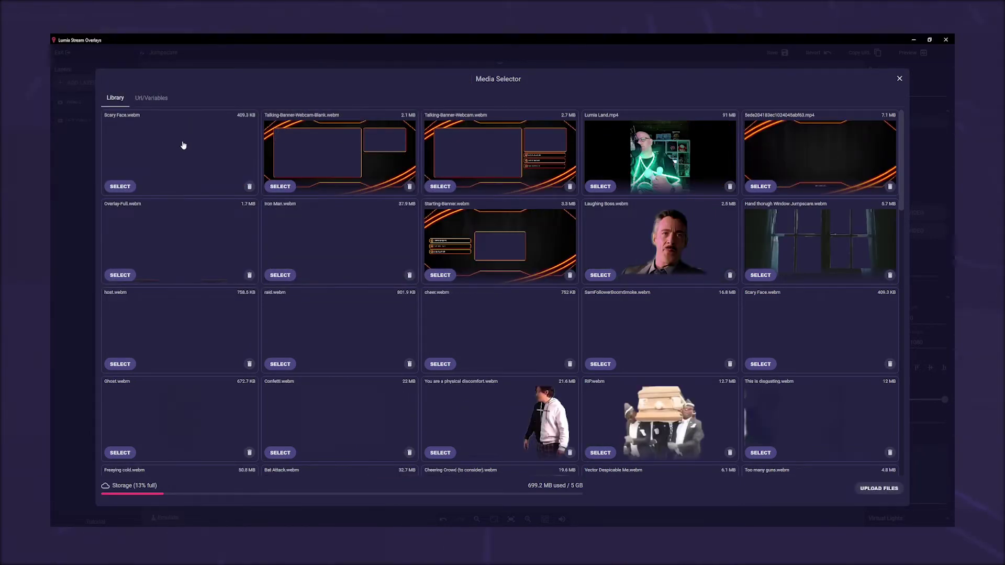
pyautogui.click(183, 145)
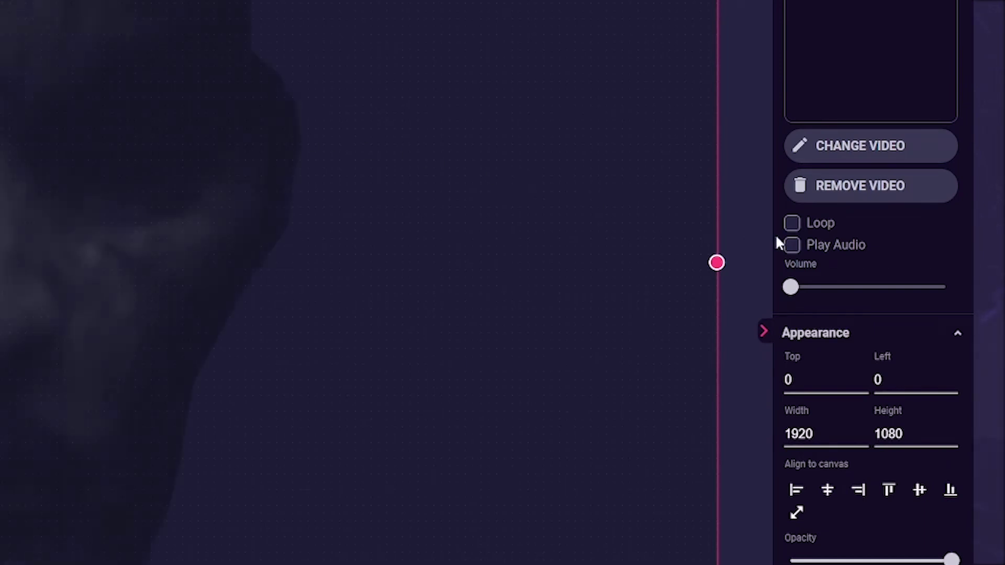
# Step: Enable audio at 100% volume, hide the Video 2 layer, and save the overlay
pyautogui.click(792, 245)
pyautogui.moveTo(796, 287); pyautogui.dragTo(949, 288)
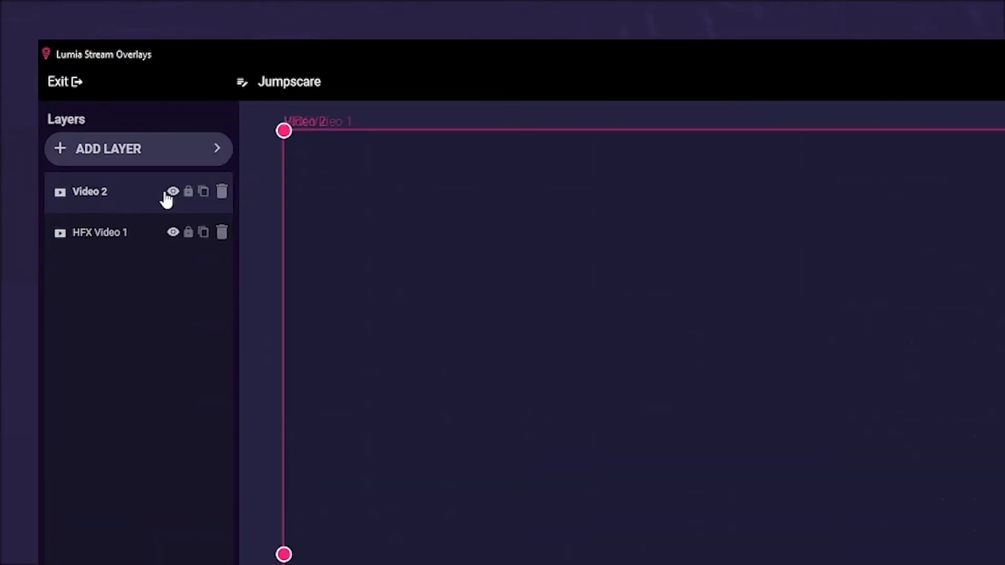
pyautogui.click(110, 102)
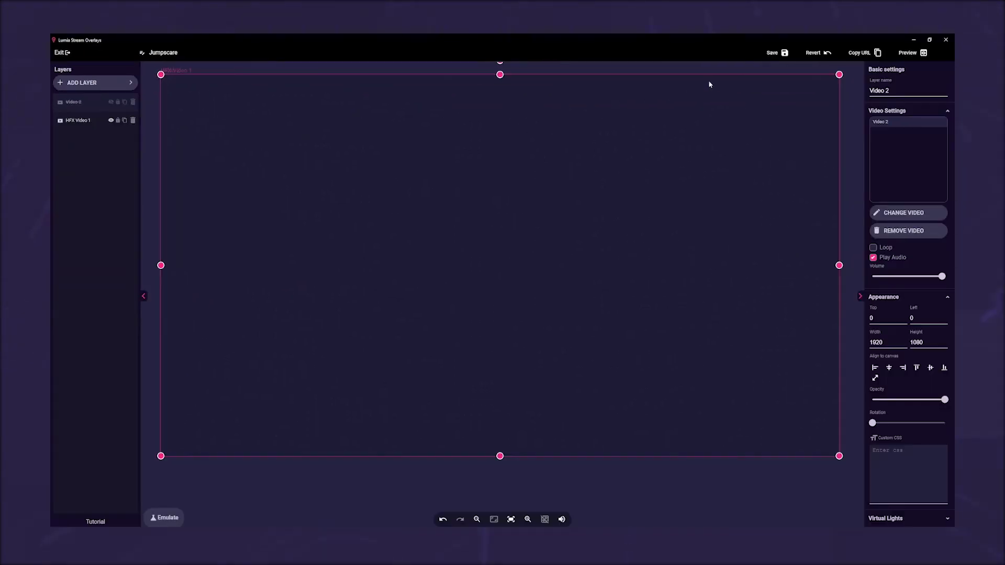
pyautogui.click(774, 53)
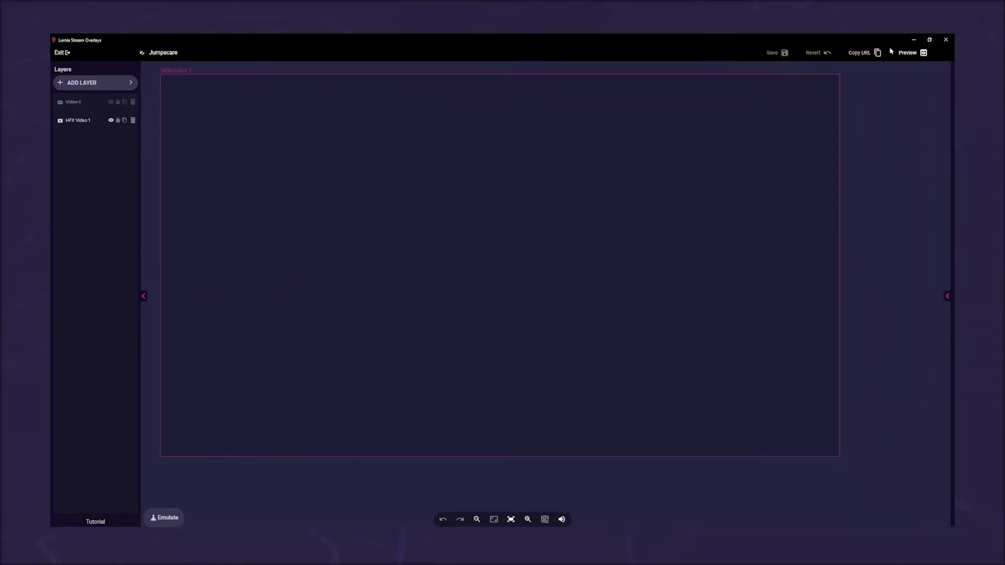
pyautogui.click(946, 40)
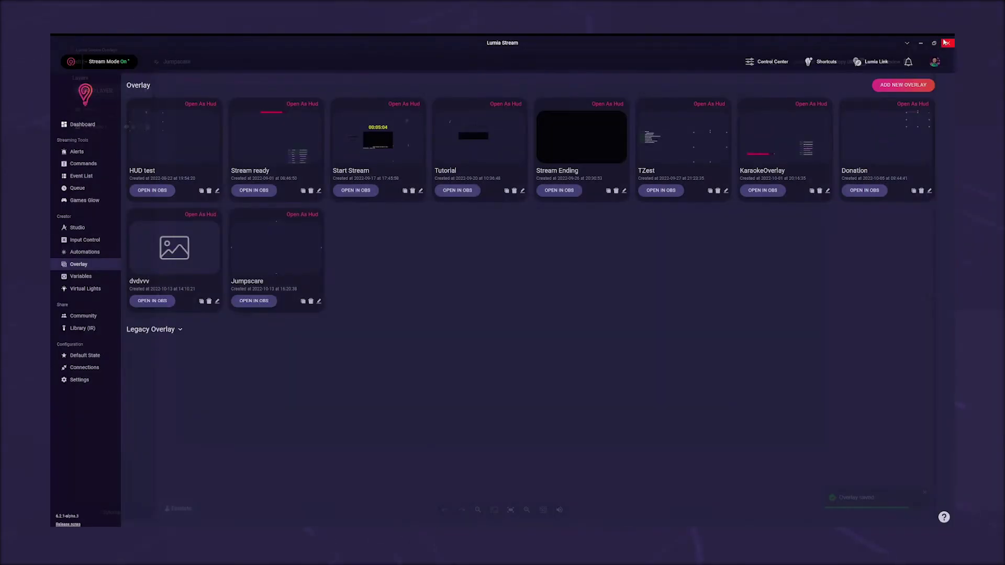
# Step: Rename the Twitch extension command to 'Scare me2' and leave its lights unchanged
pyautogui.click(95, 164)
pyautogui.click(83, 182)
pyautogui.click(396, 167)
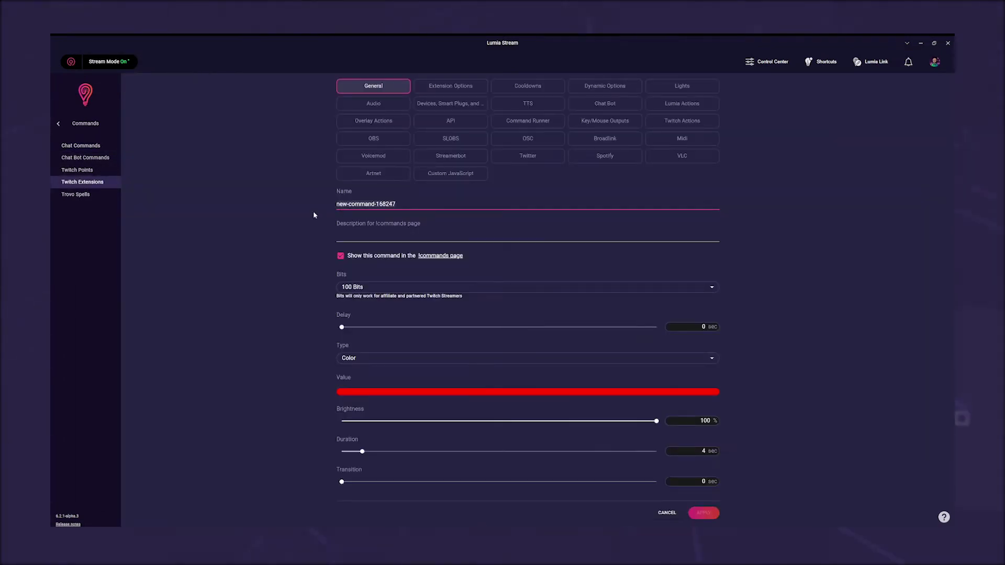
pyautogui.hotkey('ctrl', 'a')
pyautogui.write('Scare me2')
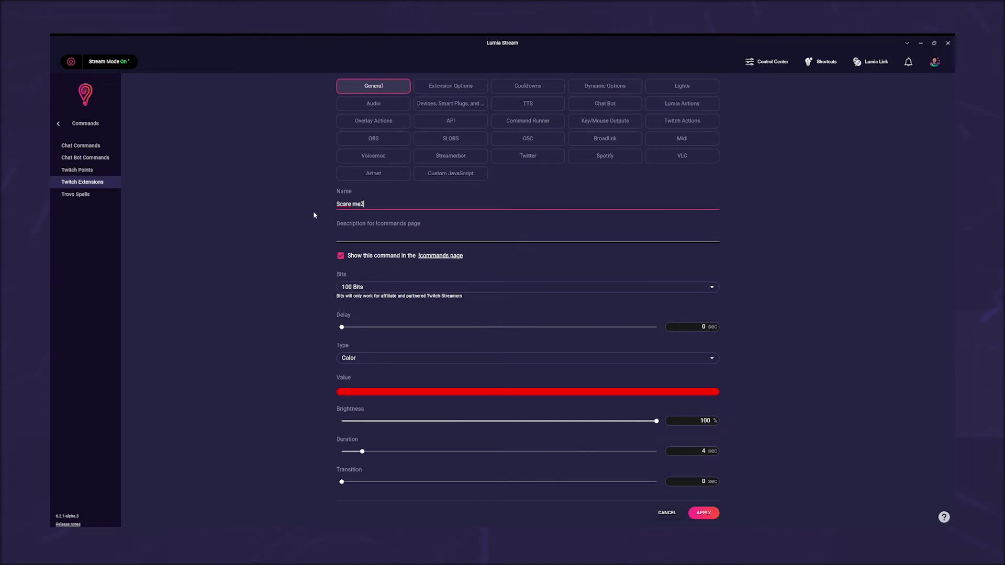
pyautogui.click(376, 362)
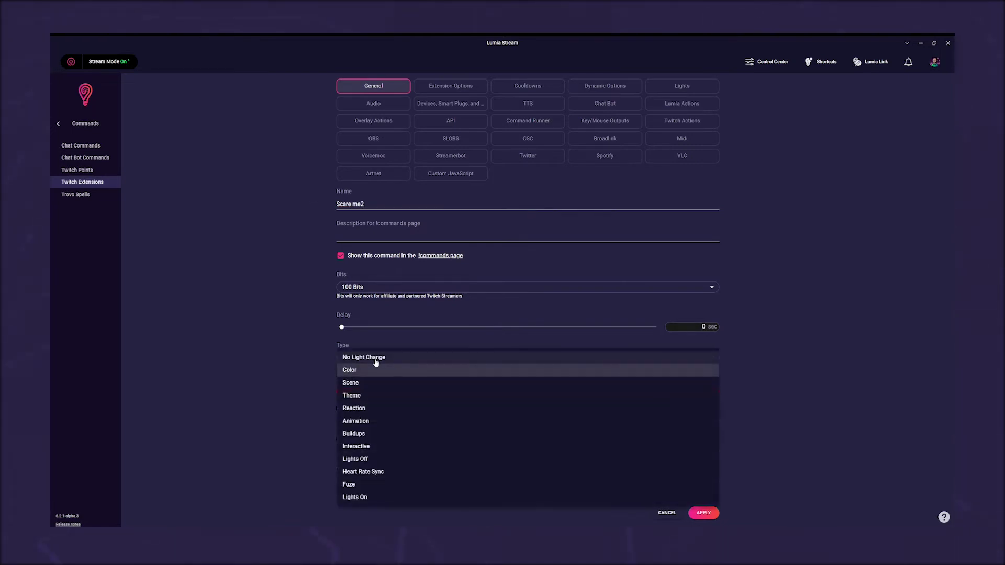
pyautogui.click(376, 358)
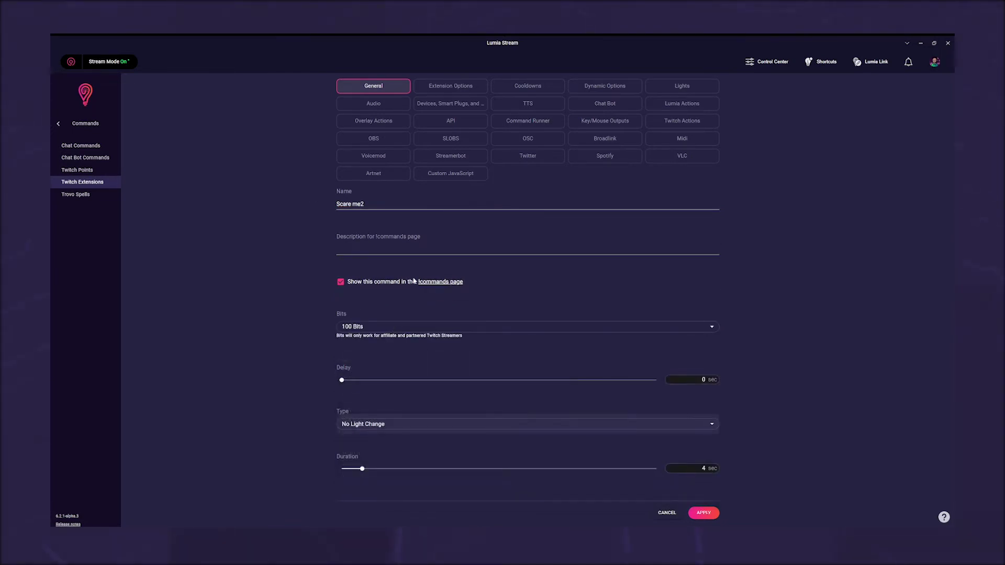
# Step: Add an on-start Set Layer Visibility action showing Jumpscare's Video 2 layer
pyautogui.click(390, 125)
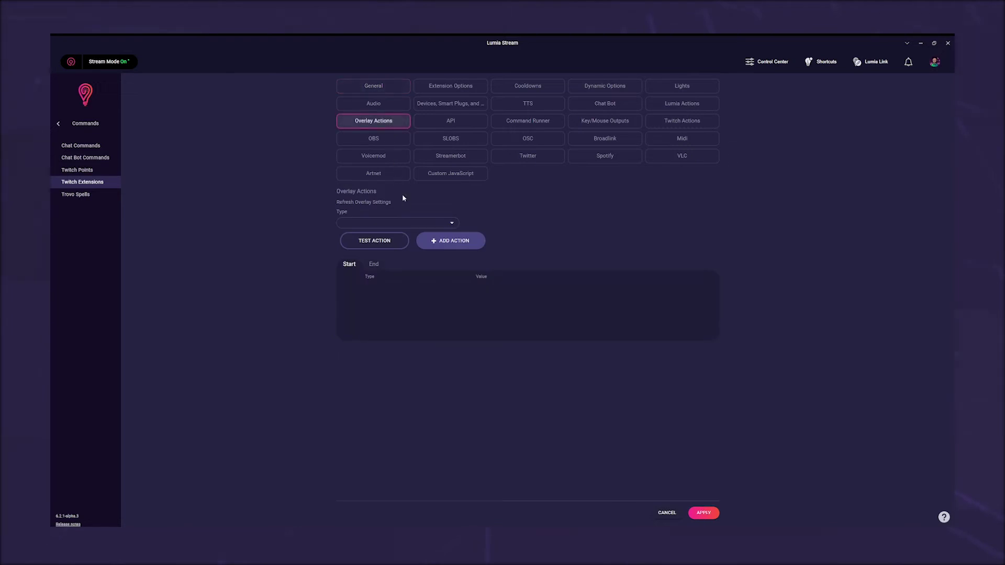
pyautogui.click(408, 224)
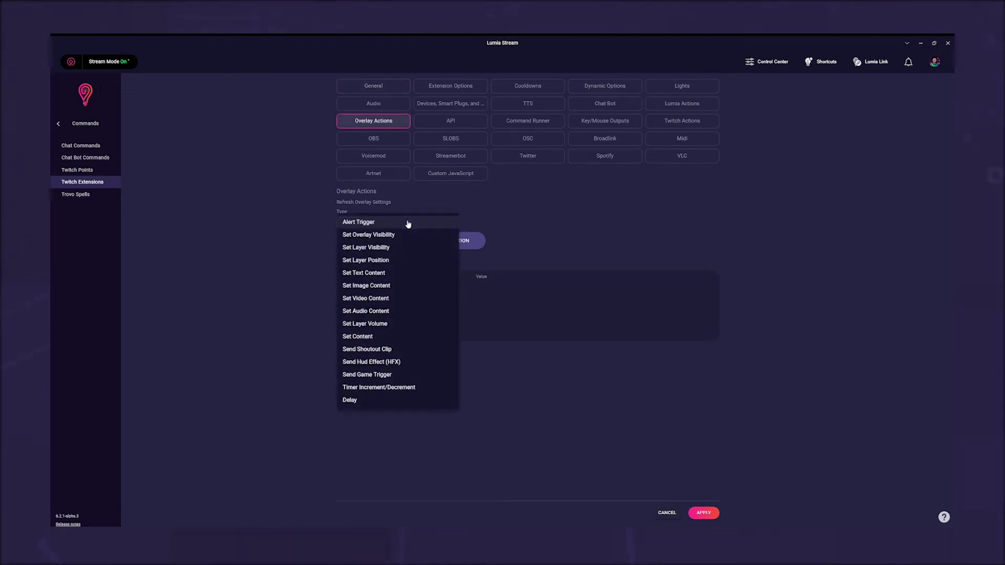
pyautogui.click(406, 247)
pyautogui.click(502, 225)
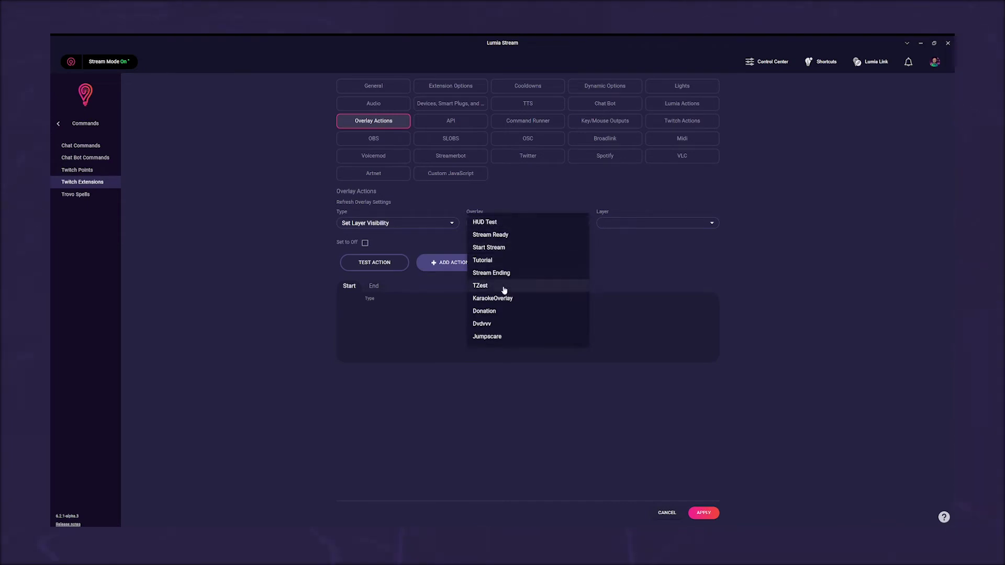
pyautogui.click(488, 336)
pyautogui.click(610, 225)
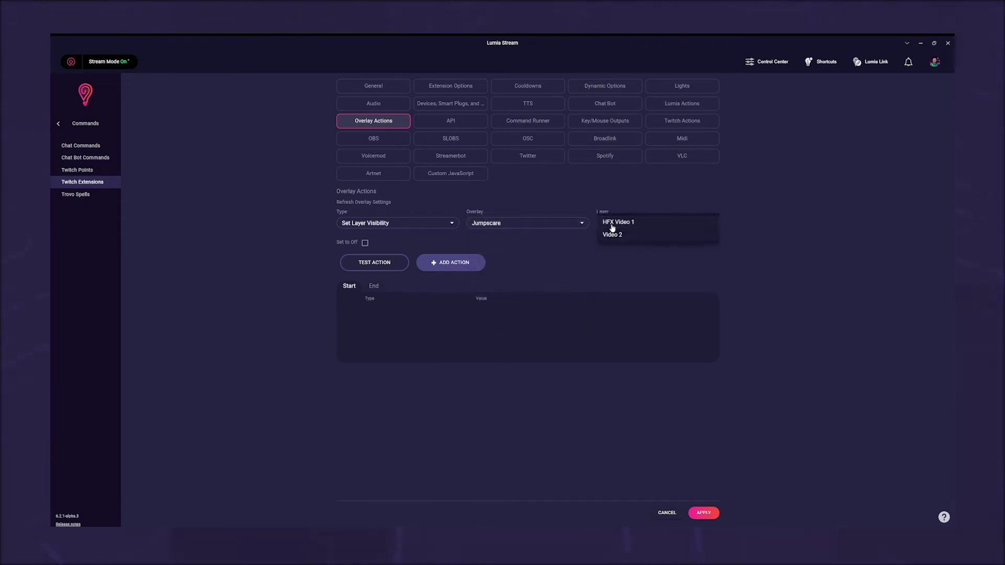
pyautogui.click(612, 235)
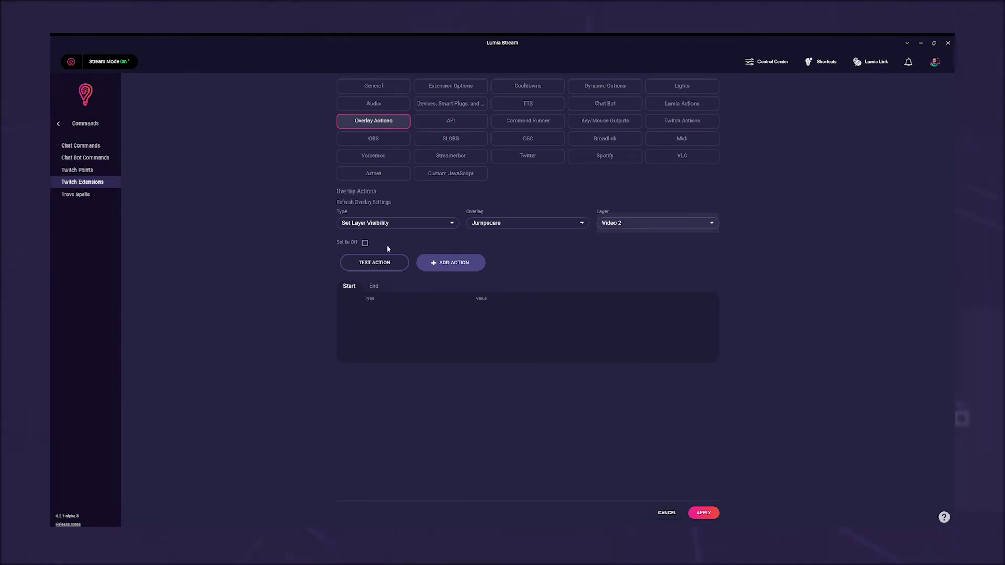
pyautogui.click(444, 265)
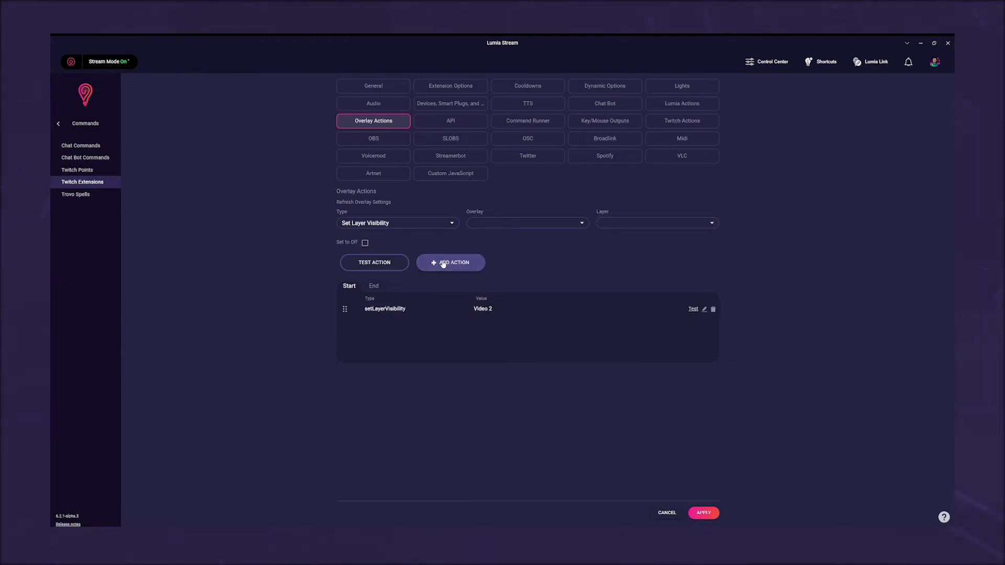
# Step: Add an on-end action hiding Jumpscare's Video 2 layer, then apply the command
pyautogui.click(472, 223)
pyautogui.click(479, 338)
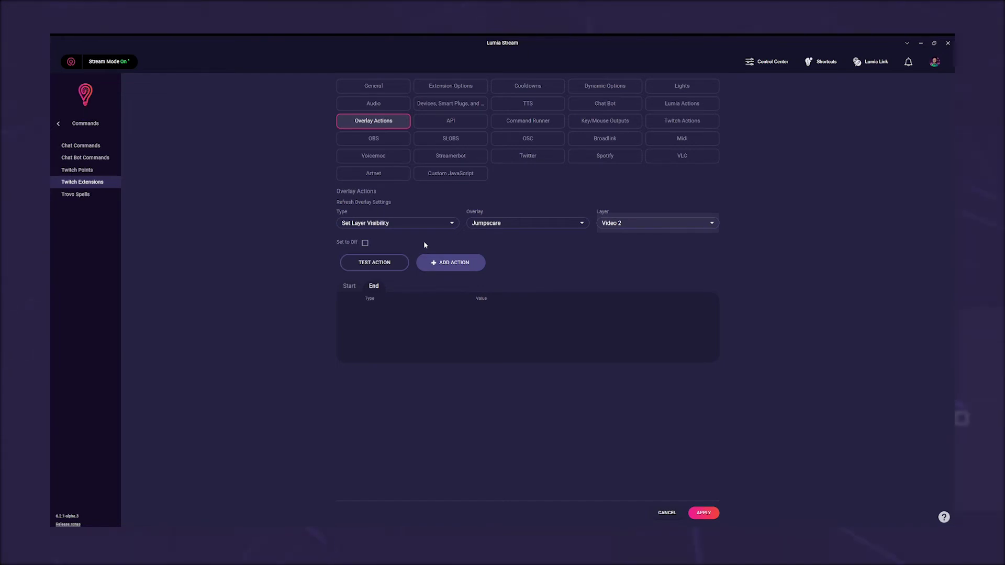
pyautogui.click(440, 262)
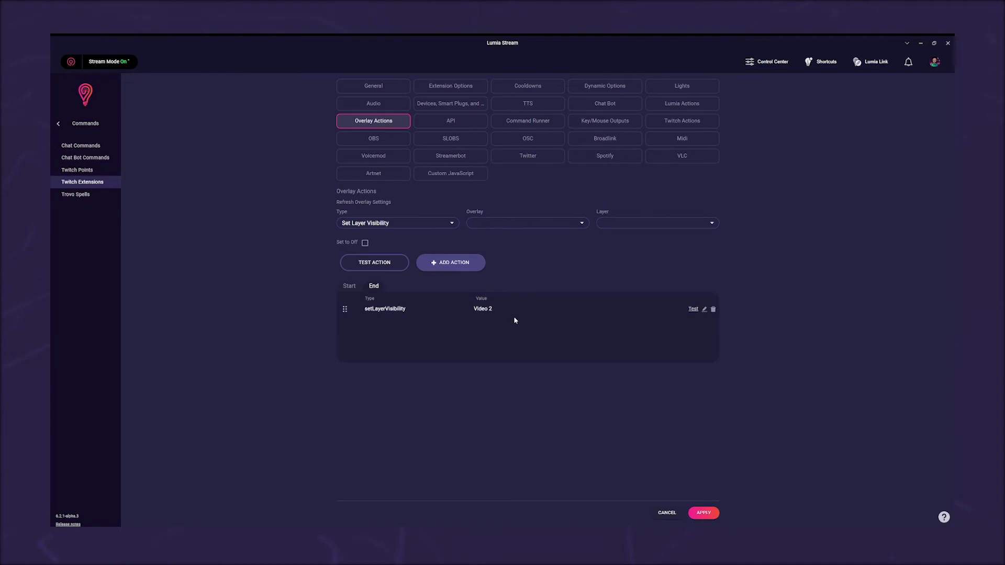
pyautogui.click(704, 513)
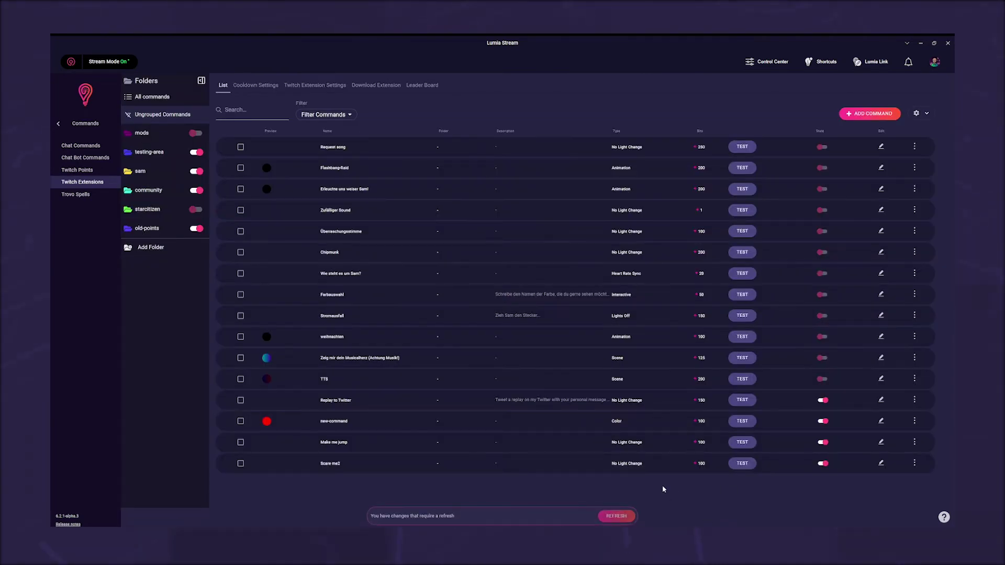
# Step: Refresh Lumia Stream and open the Jumpscare overlay as a HUD on the chosen screen
pyautogui.click(623, 516)
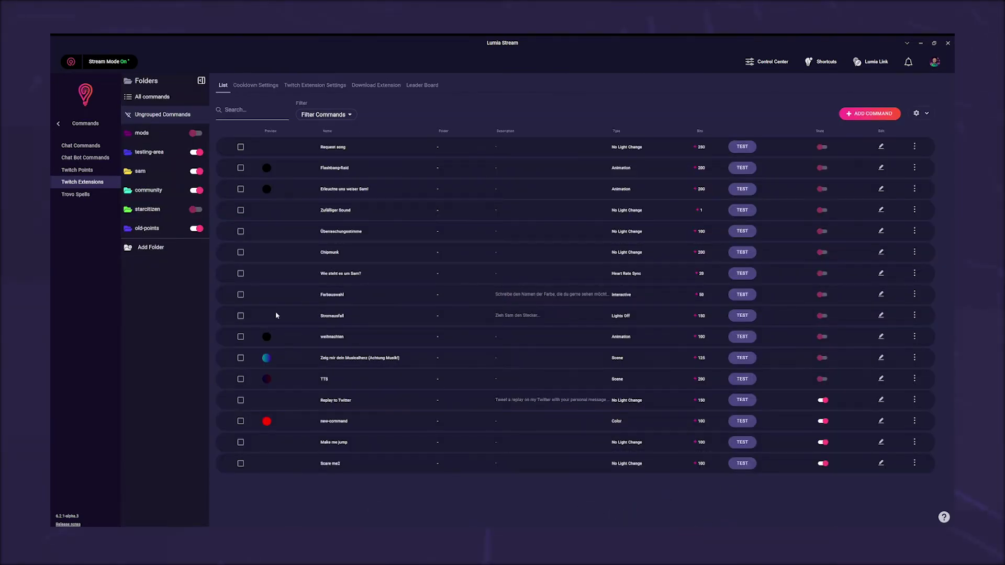
pyautogui.click(60, 126)
pyautogui.click(79, 262)
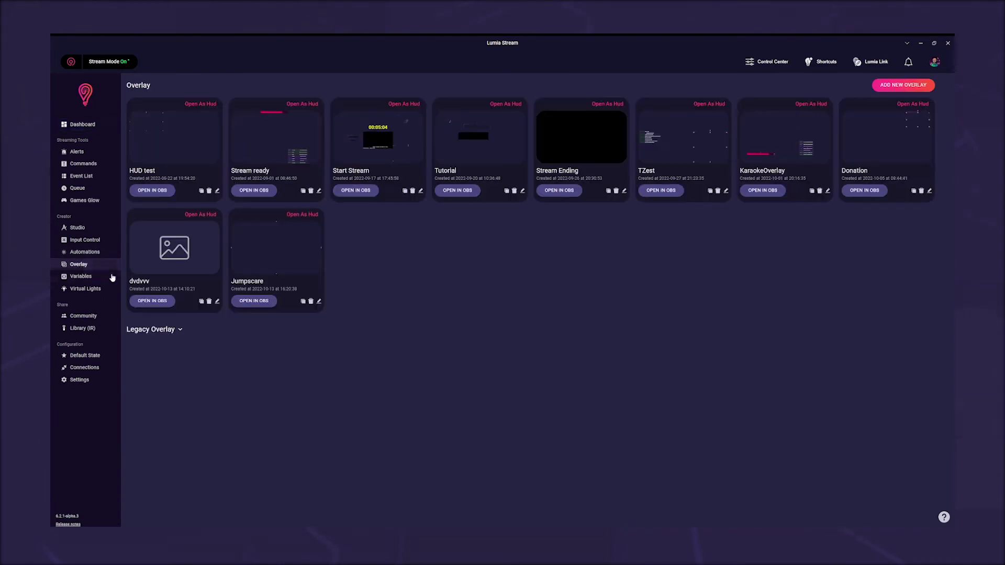
pyautogui.click(294, 219)
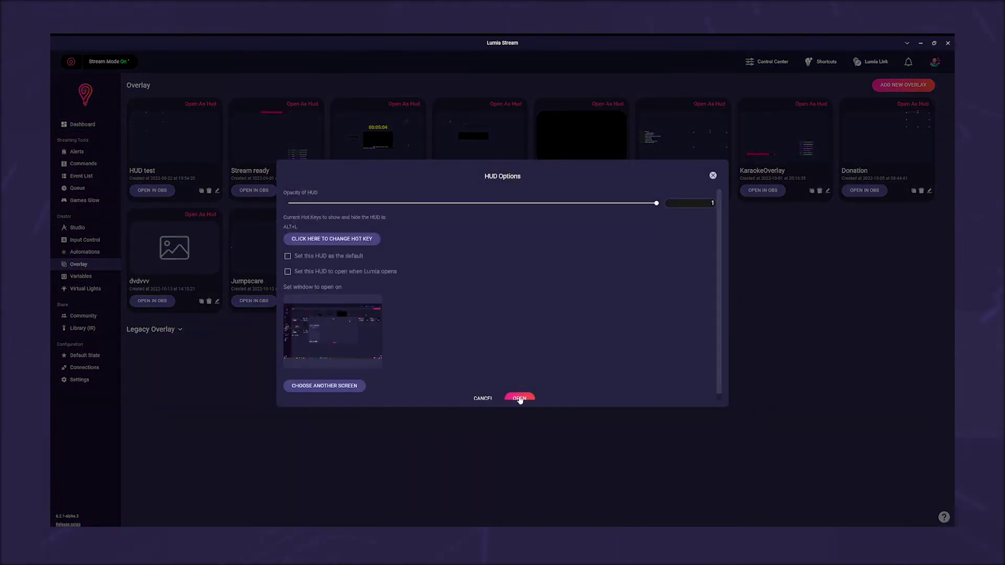
pyautogui.click(519, 399)
pyautogui.click(496, 326)
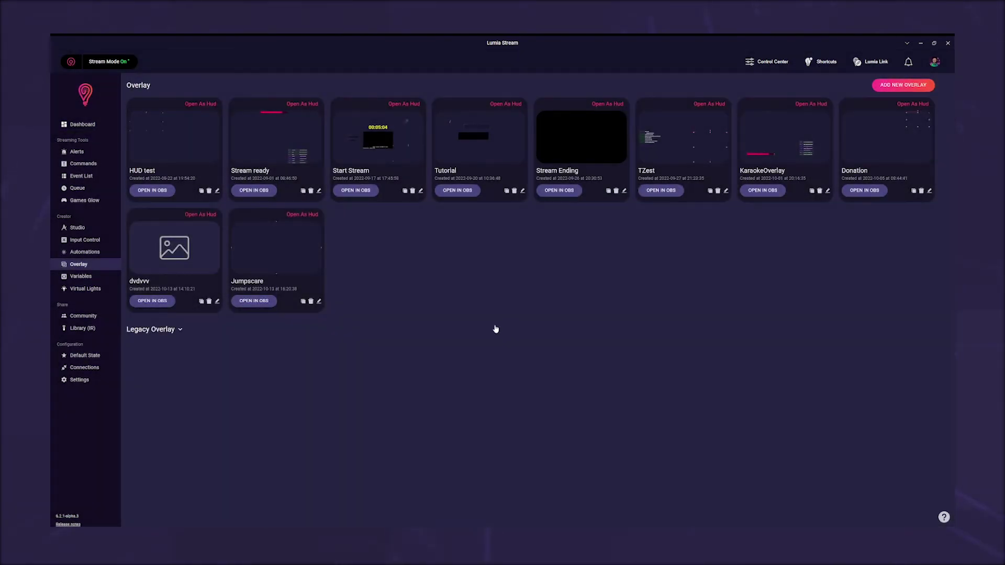
# Step: Test the Scare me2 Twitch extension command
pyautogui.click(84, 165)
pyautogui.click(84, 182)
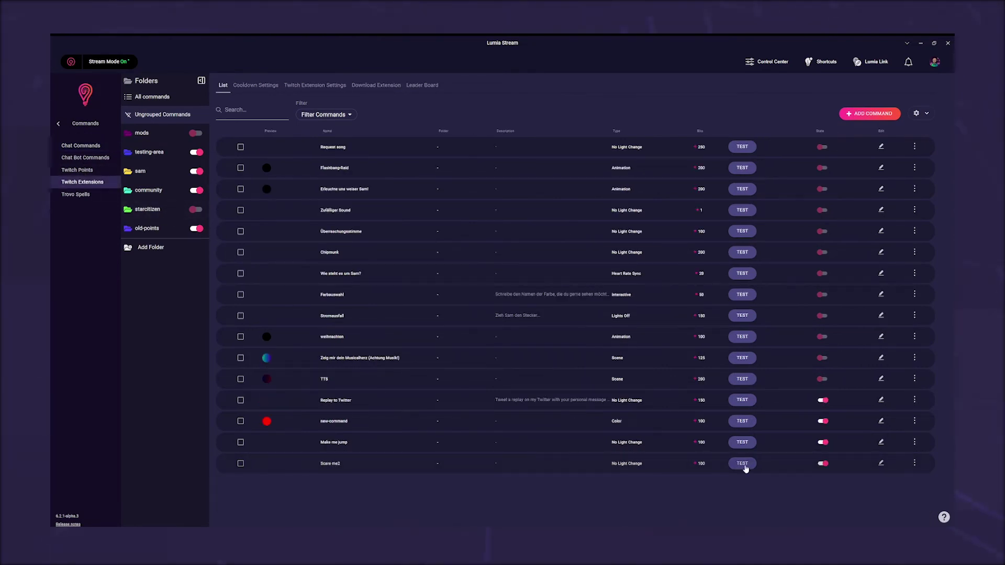
pyautogui.click(743, 464)
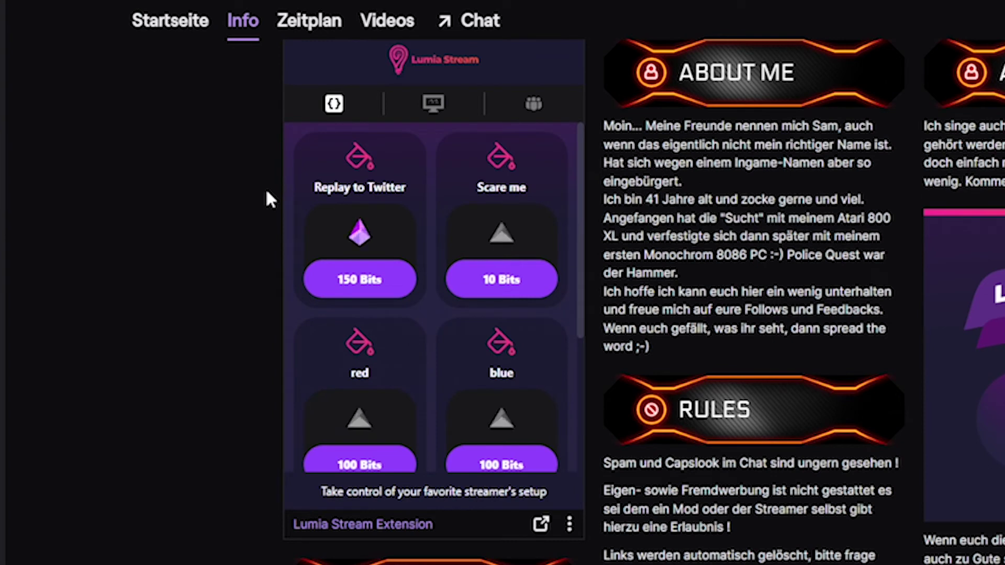
# Step: View the Lumia Stream extension panel's GIF alert options, including Scare me for 10 Bits
pyautogui.scroll(-2, 406, 242)
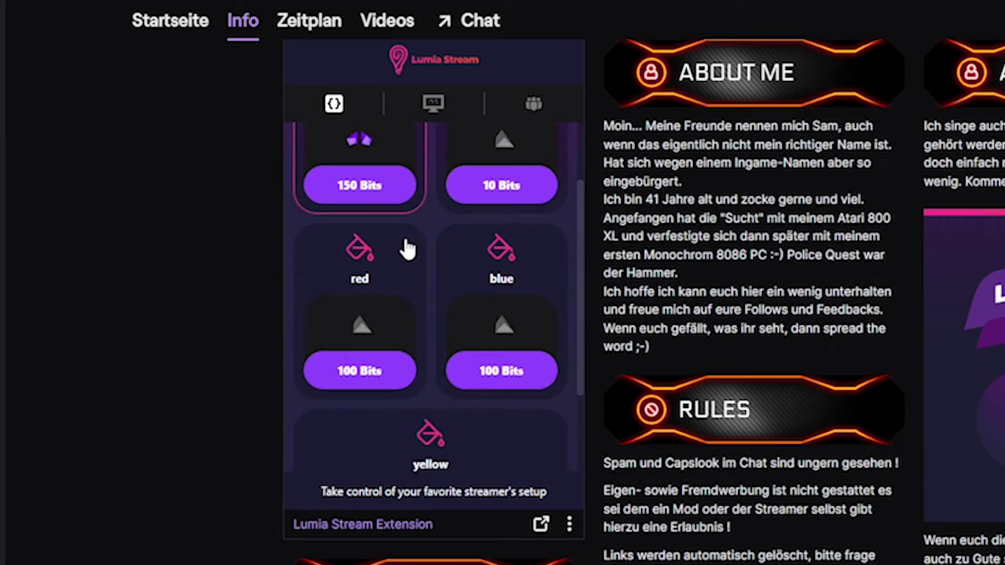
pyautogui.scroll(2, 406, 275)
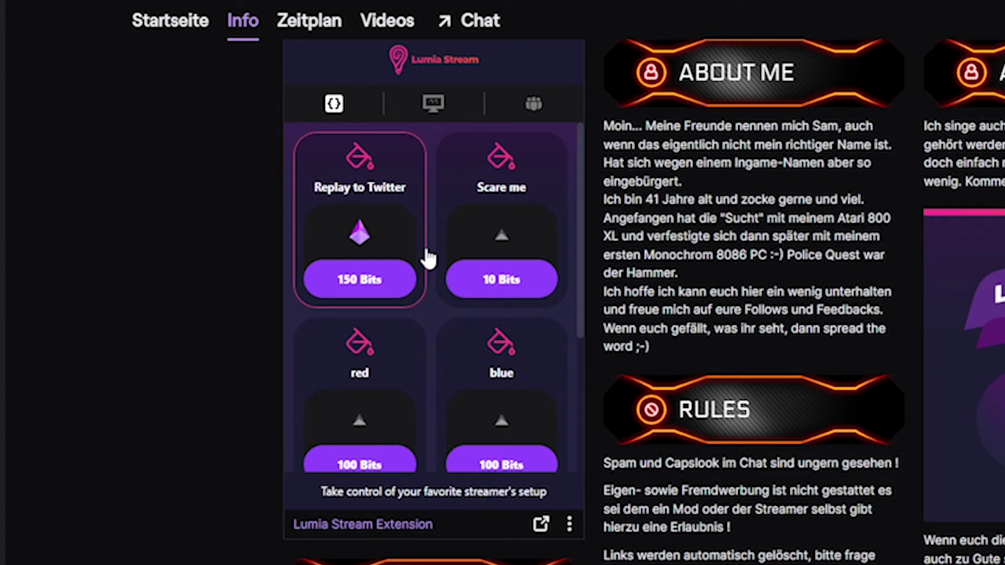
pyautogui.click(433, 107)
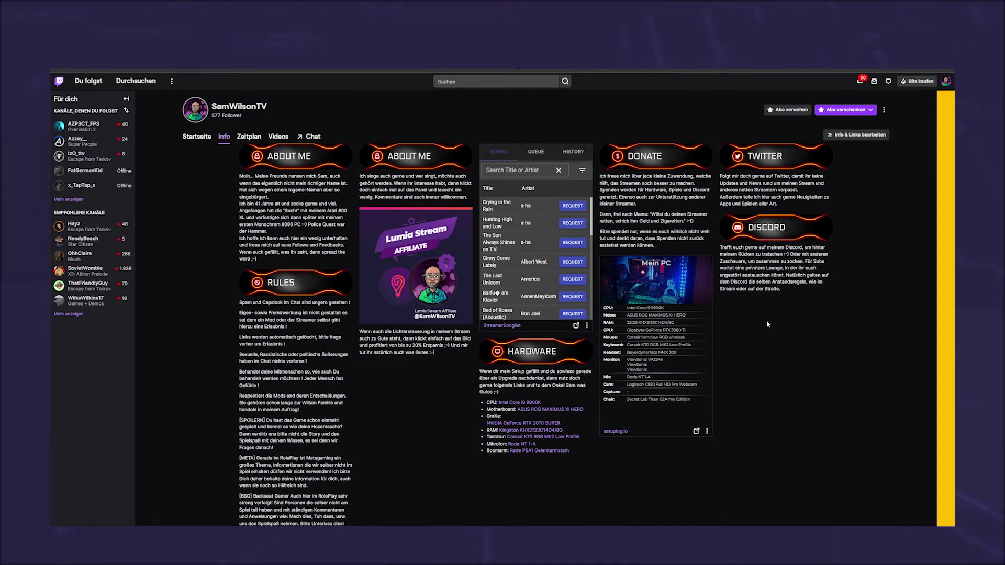
# Step: Search the Creator Dashboard extensions for 'lumia' and install the Lumia Stream Extension
pyautogui.click(945, 83)
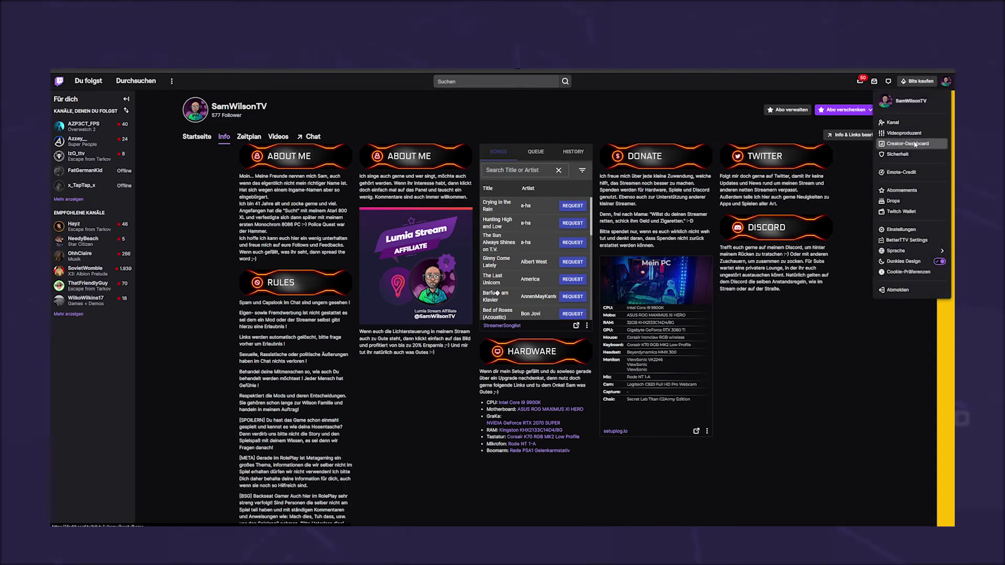
pyautogui.click(913, 144)
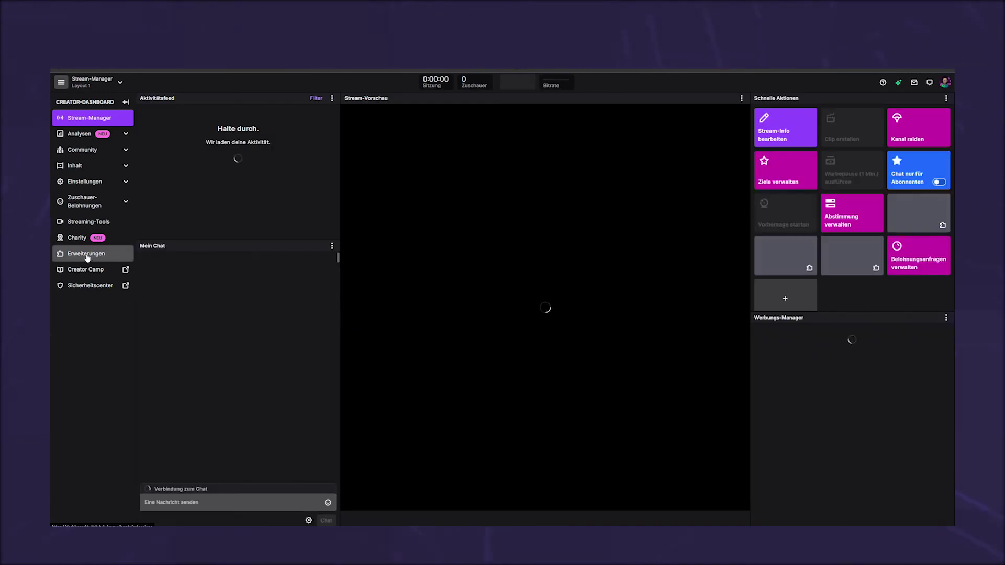
pyautogui.click(87, 255)
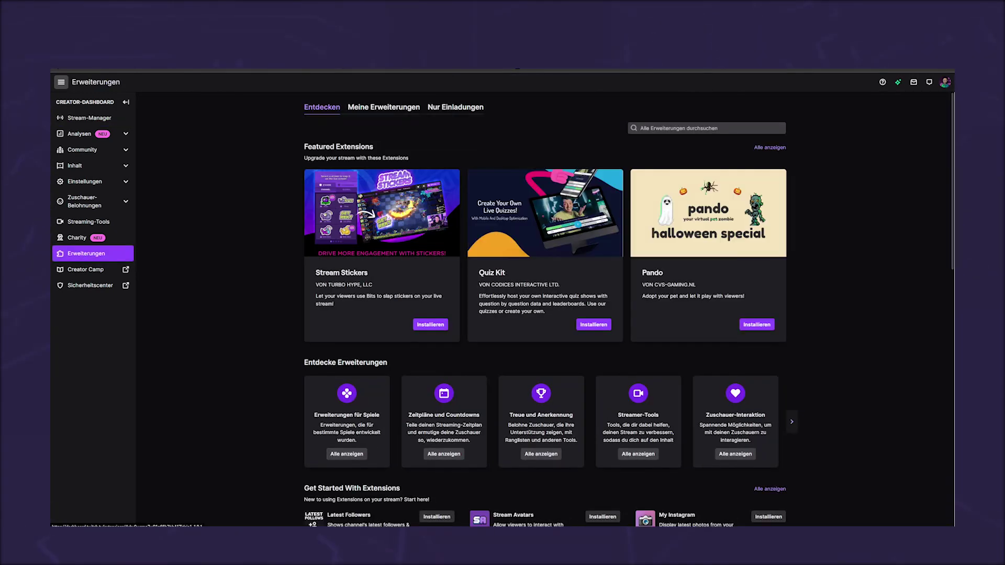
pyautogui.write('lumia')
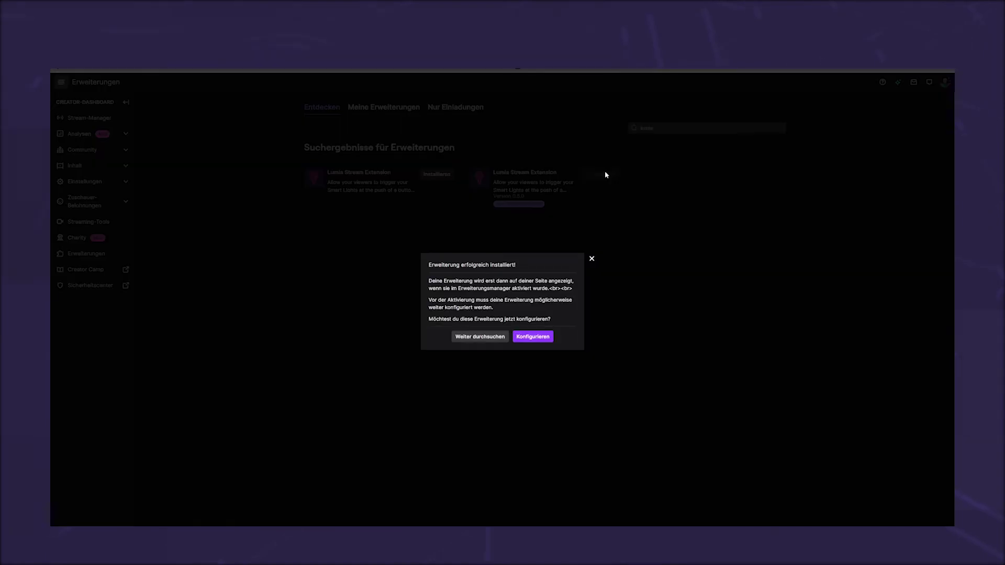
pyautogui.click(592, 259)
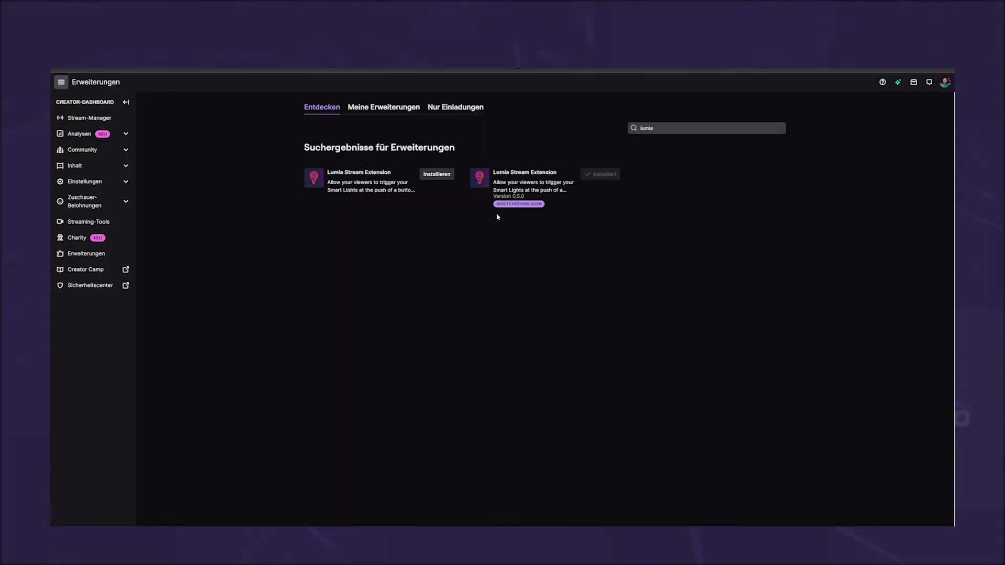
# Step: Activate the Lumia Stream Extension as Panel 2 and return to the channel page
pyautogui.click(395, 110)
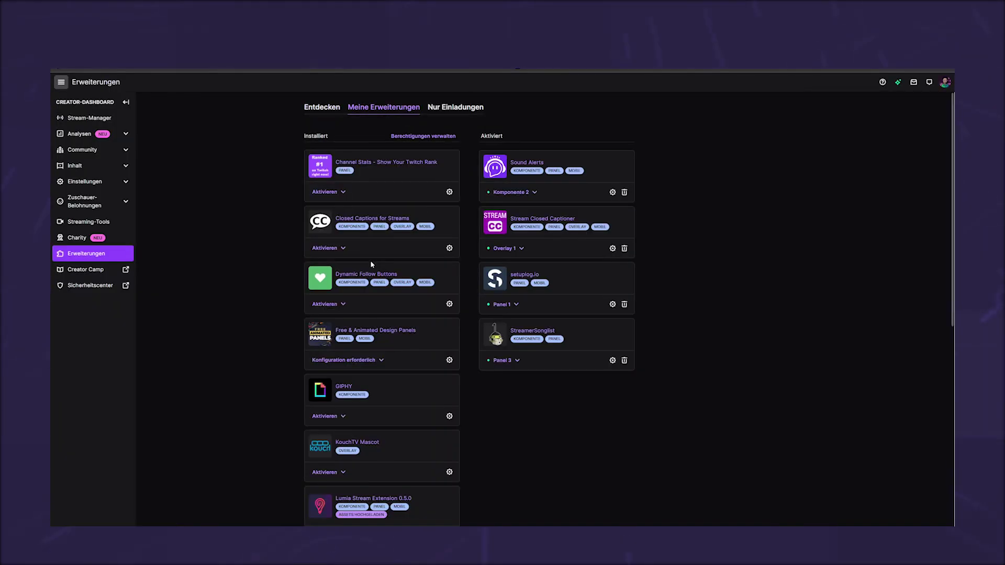
pyautogui.scroll(-5, 372, 281)
pyautogui.scroll(-1, 379, 320)
pyautogui.click(336, 360)
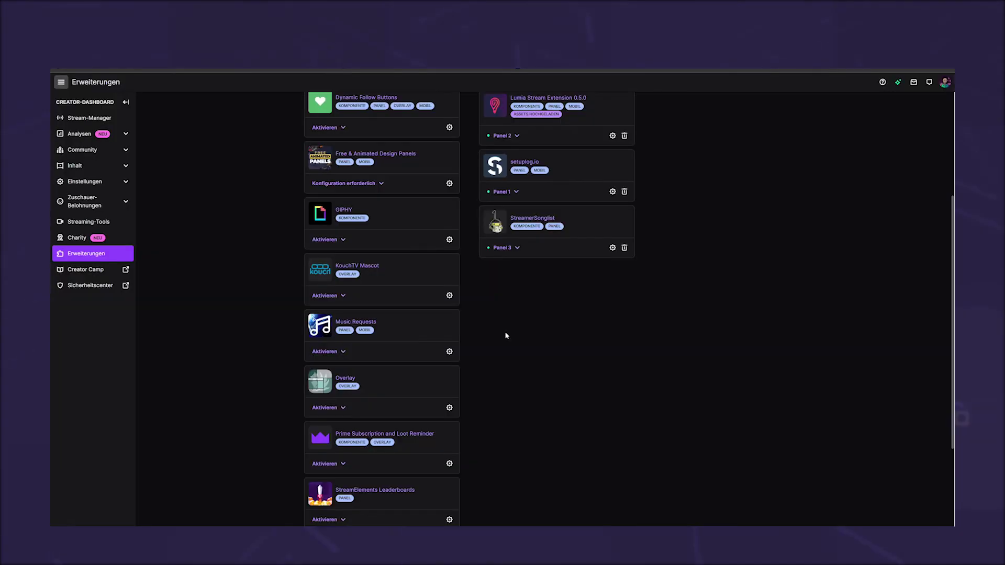
pyautogui.scroll(3, 672, 253)
pyautogui.click(946, 83)
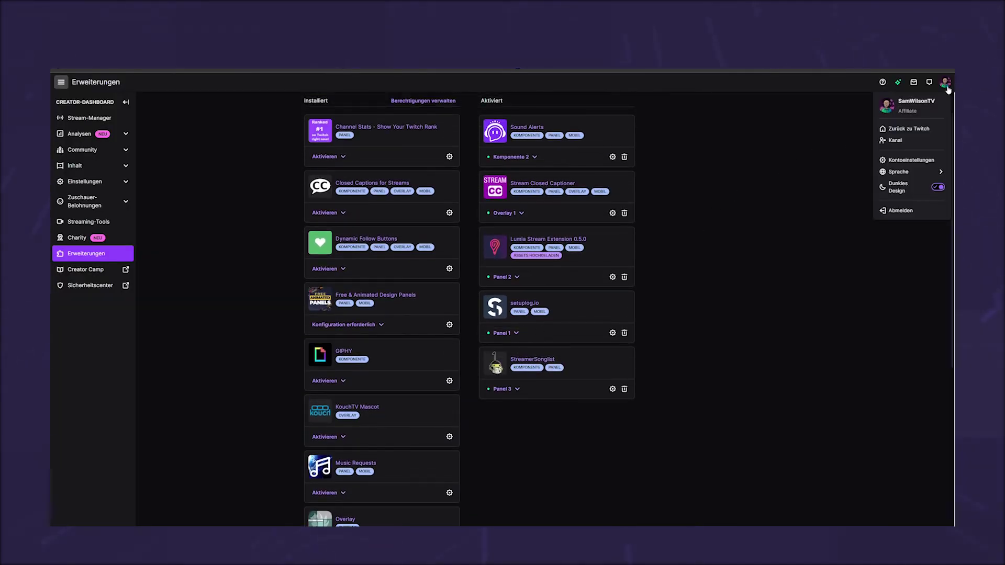
pyautogui.click(903, 140)
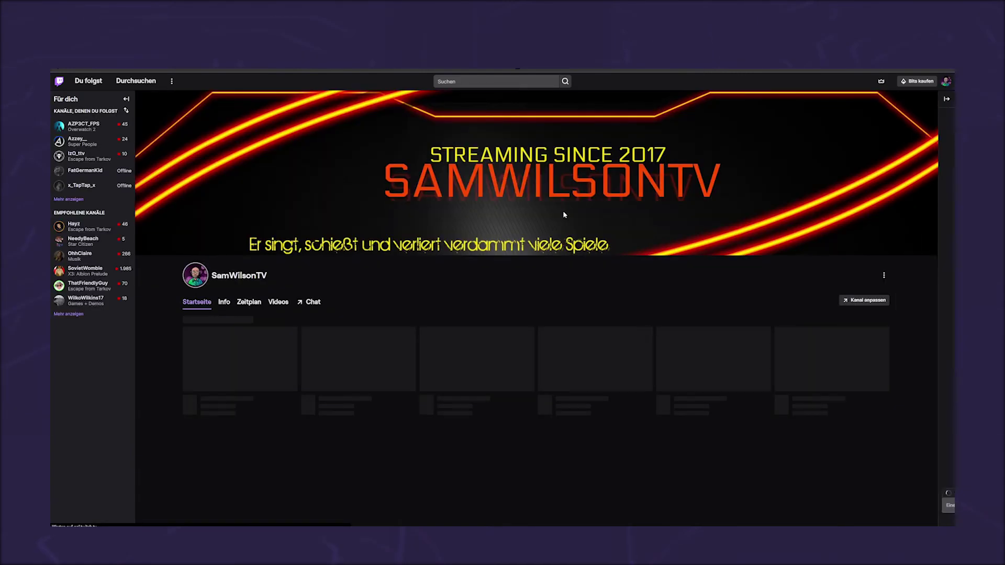
# Step: On the channel Info page, pause the trailer and get past the extension's intro screen
pyautogui.click(224, 303)
pyautogui.click(490, 237)
pyautogui.scroll(-3, 308, 319)
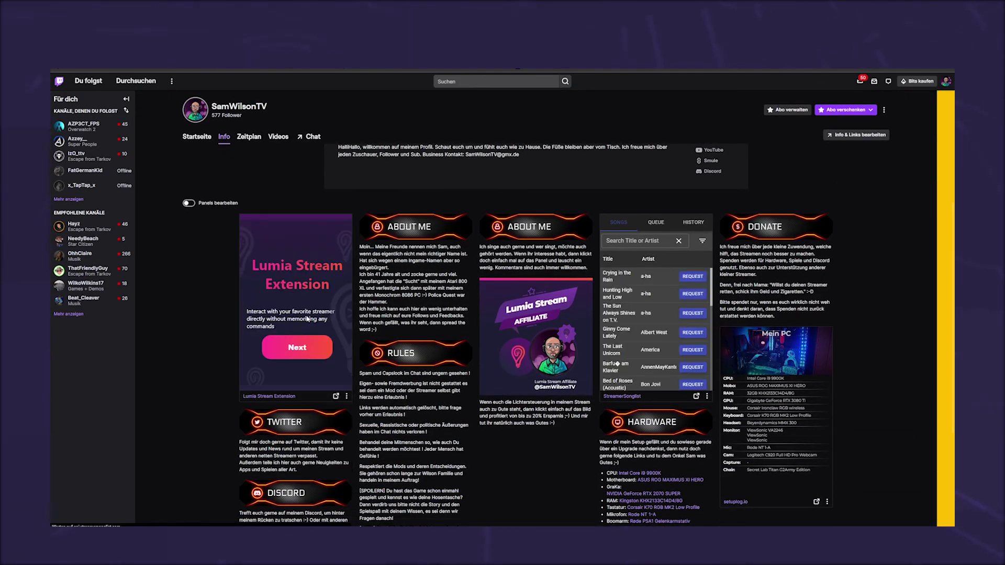
pyautogui.click(298, 348)
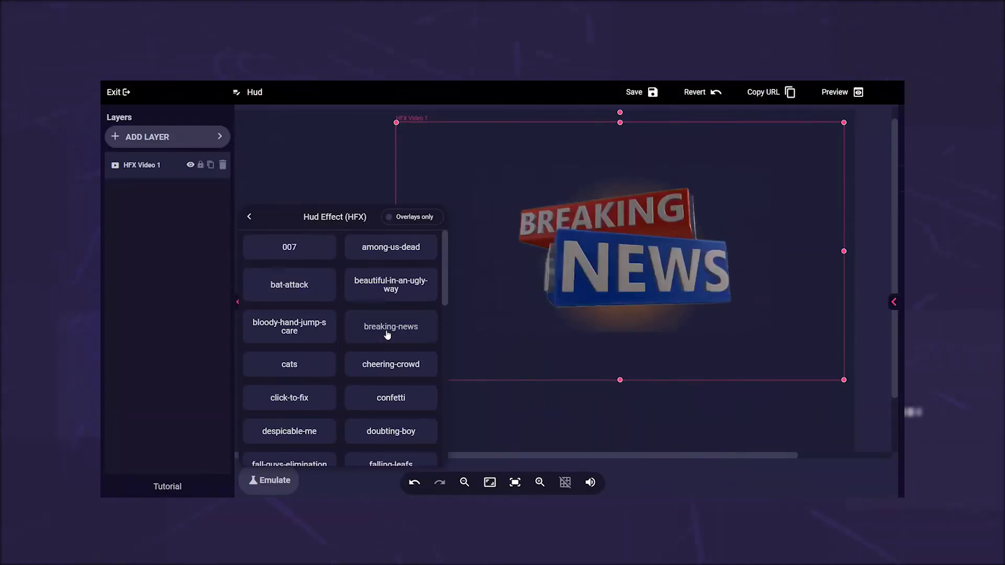
# Step: Preview the despicable-me, doubting-boy and freezing-cold HUD effects in the extension panel
pyautogui.click(301, 431)
pyautogui.click(389, 431)
pyautogui.scroll(-3, 387, 409)
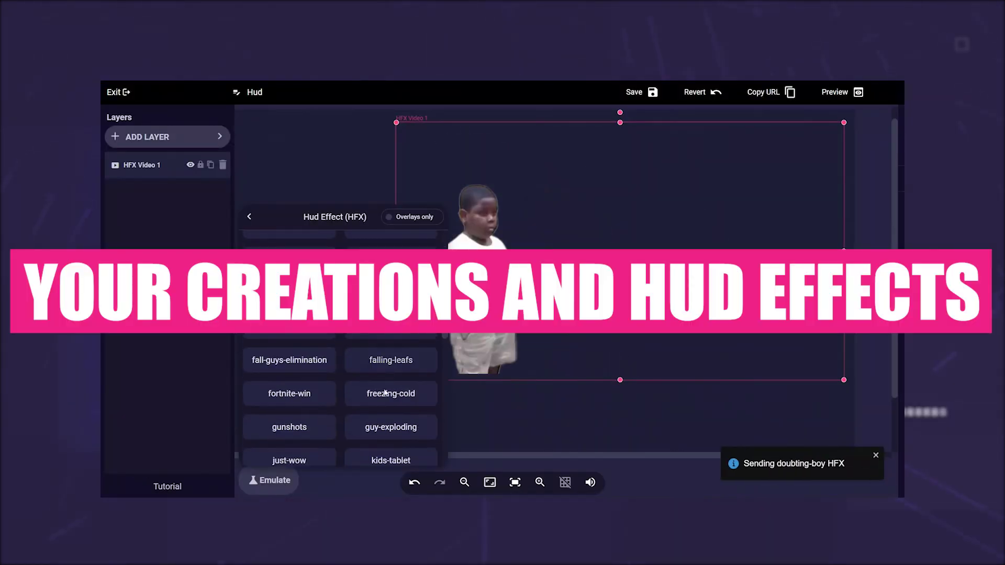
pyautogui.click(388, 391)
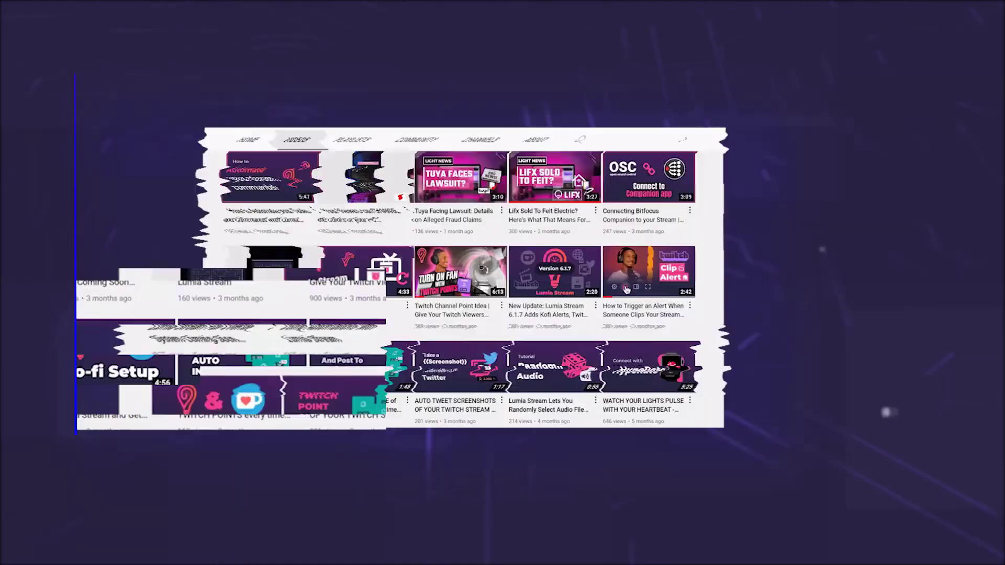
pyautogui.scroll(8, 503, 314)
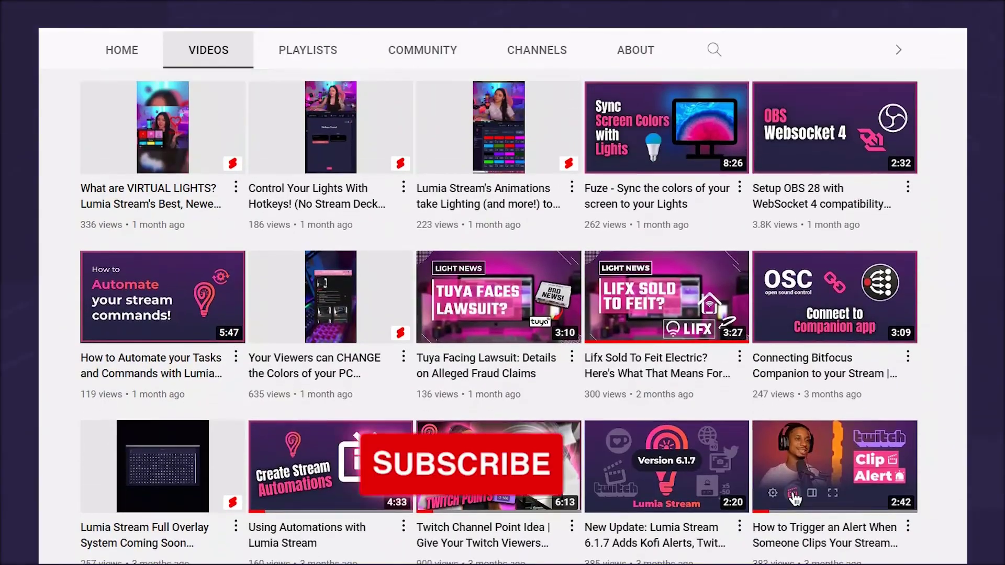
pyautogui.scroll(8, 503, 314)
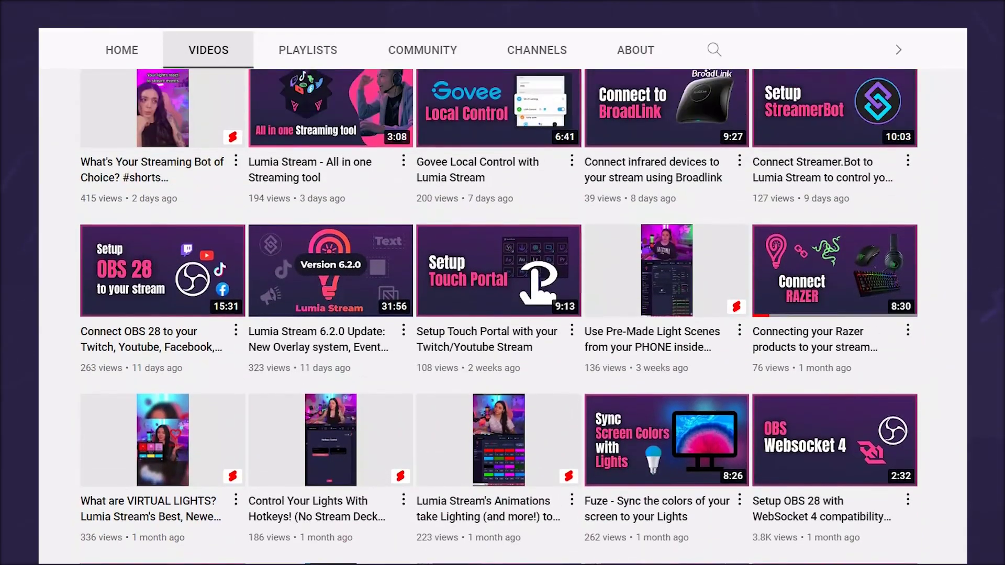
pyautogui.scroll(2, 503, 314)
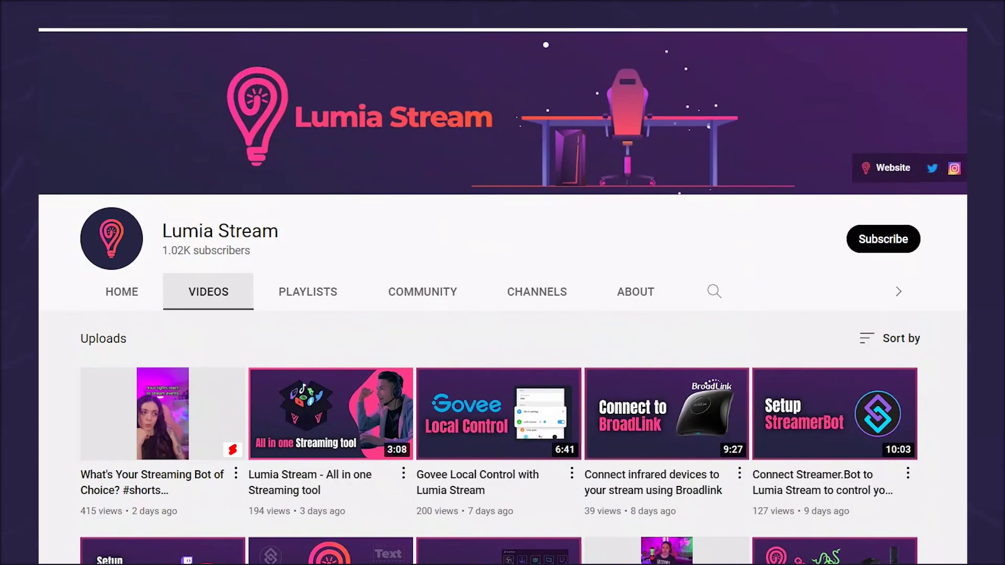